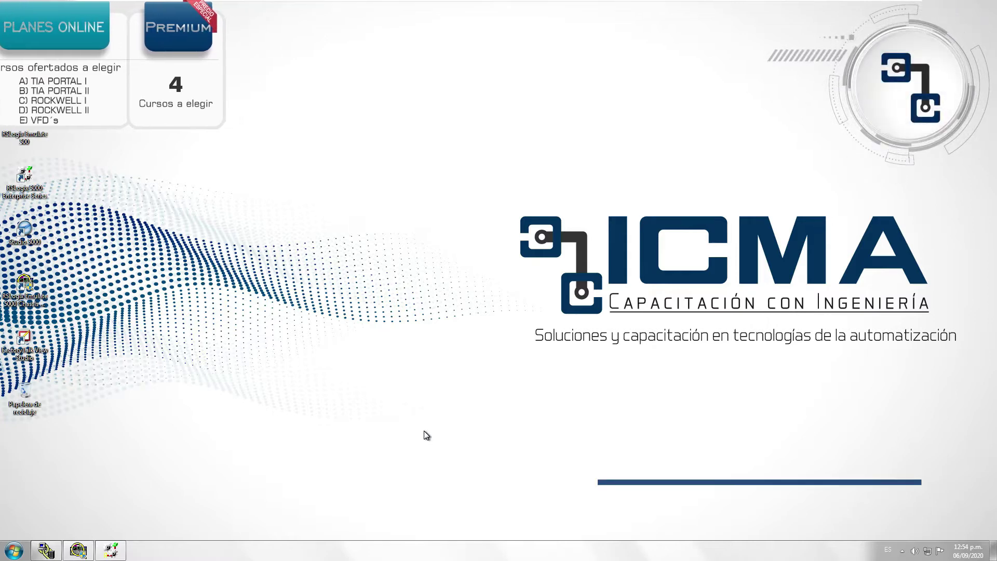
Switch to RSLinx Classic and add a Virtual Backplane (SoftLogix58xx, USB) driver named AB_VBP-1
{"action": "left_click", "coordinate": [46, 550]}
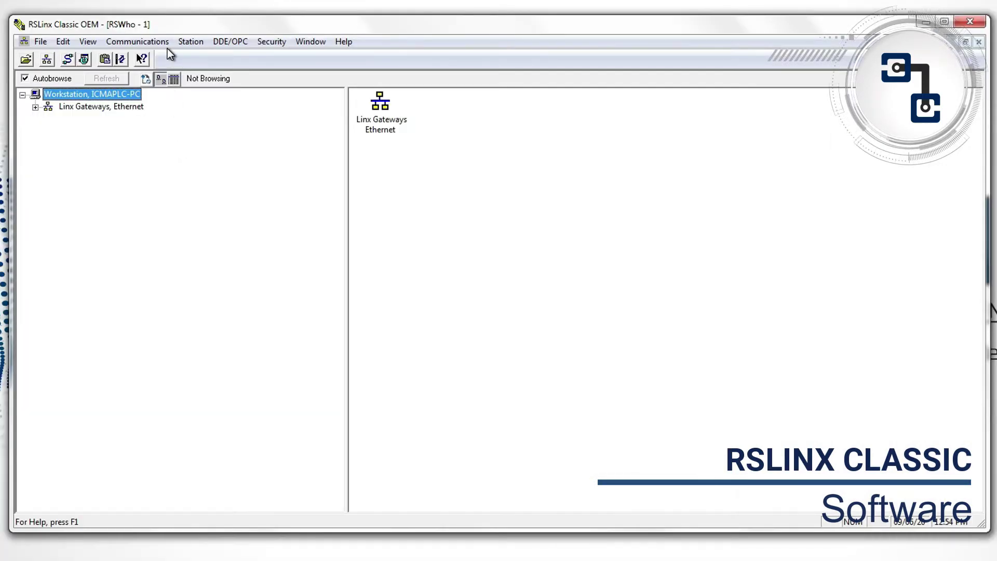
{"action": "left_click", "coordinate": [155, 43]}
{"action": "left_click", "coordinate": [190, 77]}
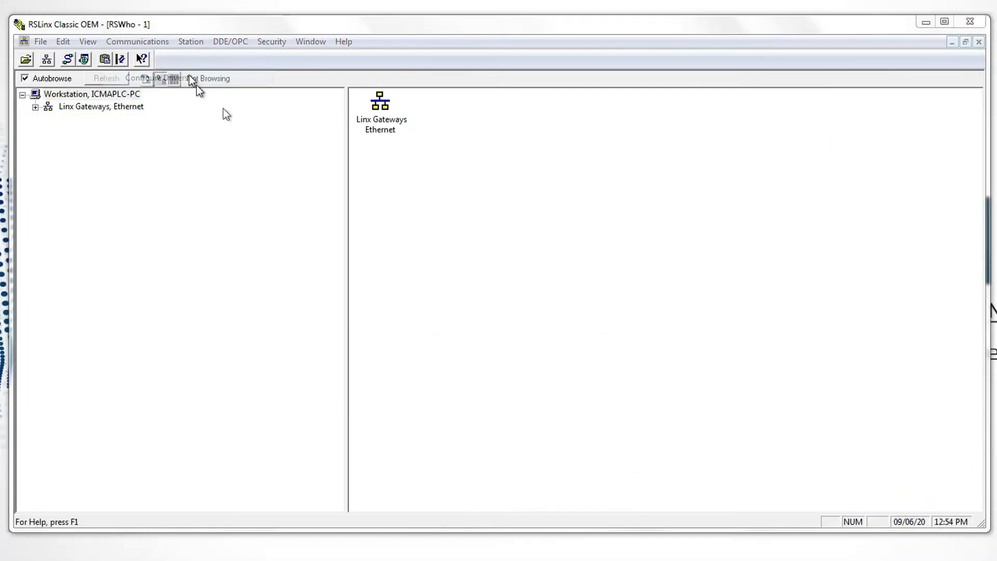
{"action": "left_click", "coordinate": [533, 195]}
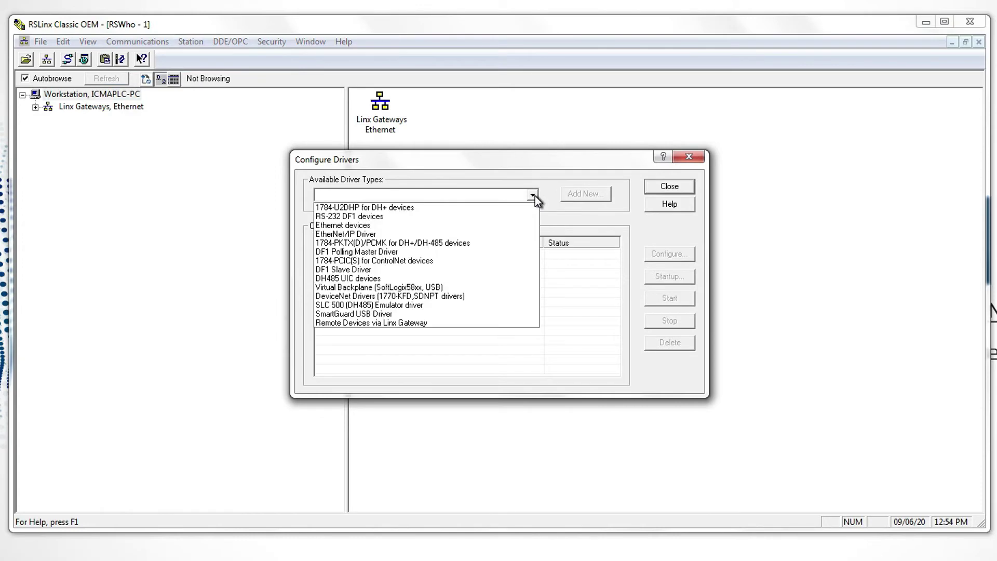
{"action": "left_click", "coordinate": [491, 289]}
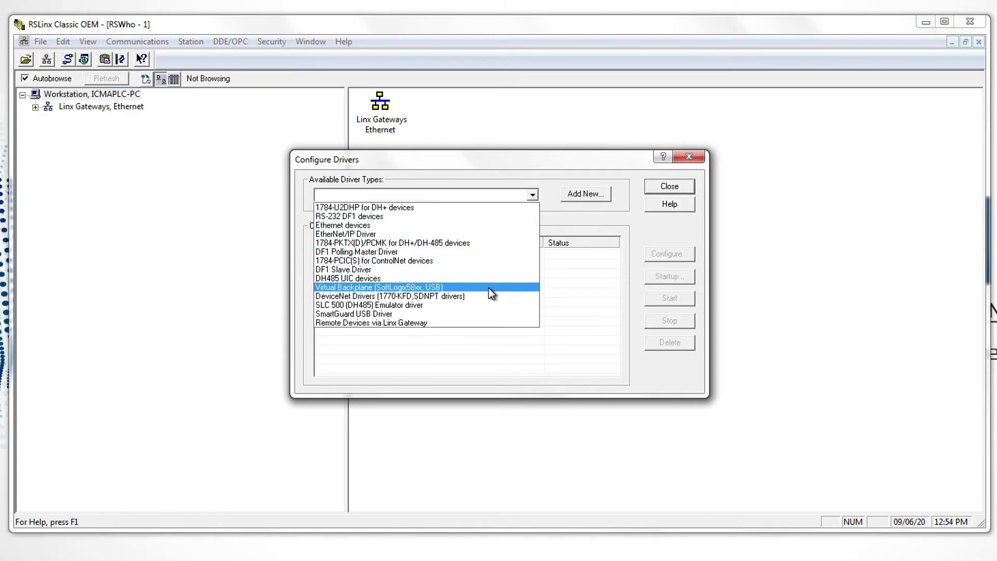
{"action": "left_click", "coordinate": [572, 197]}
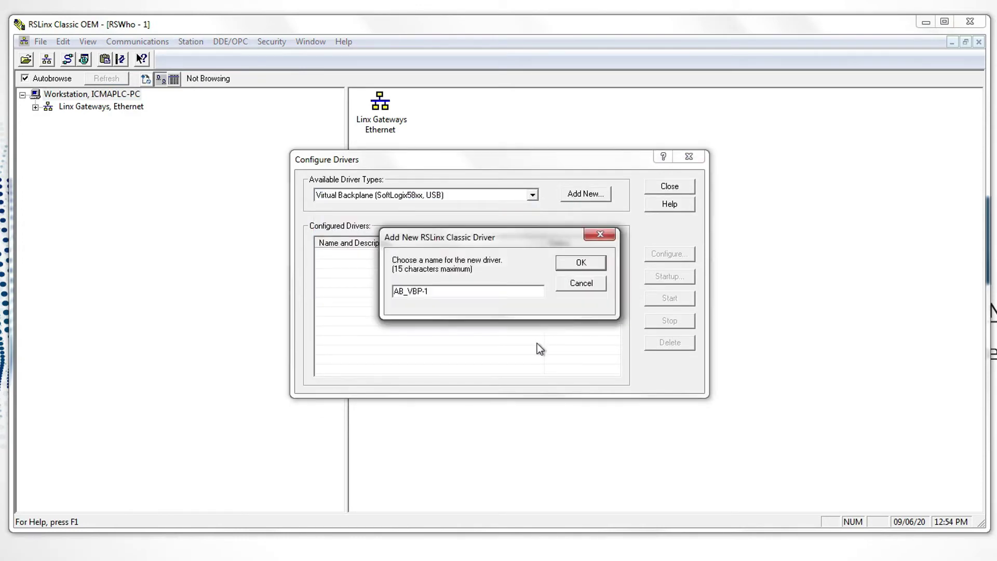
{"action": "left_click_drag", "start_coordinate": [429, 290], "coordinate": [394, 291]}
{"action": "left_click", "coordinate": [579, 264]}
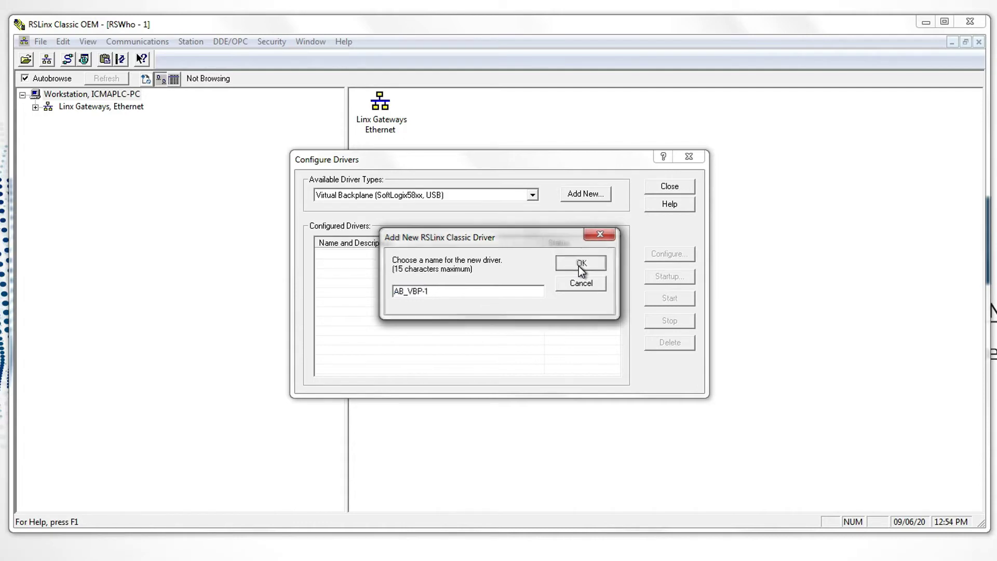
Assign slot number 0 to the AB_VBP-1 virtual backplane driver and close the driver configuration
{"action": "left_click", "coordinate": [525, 265]}
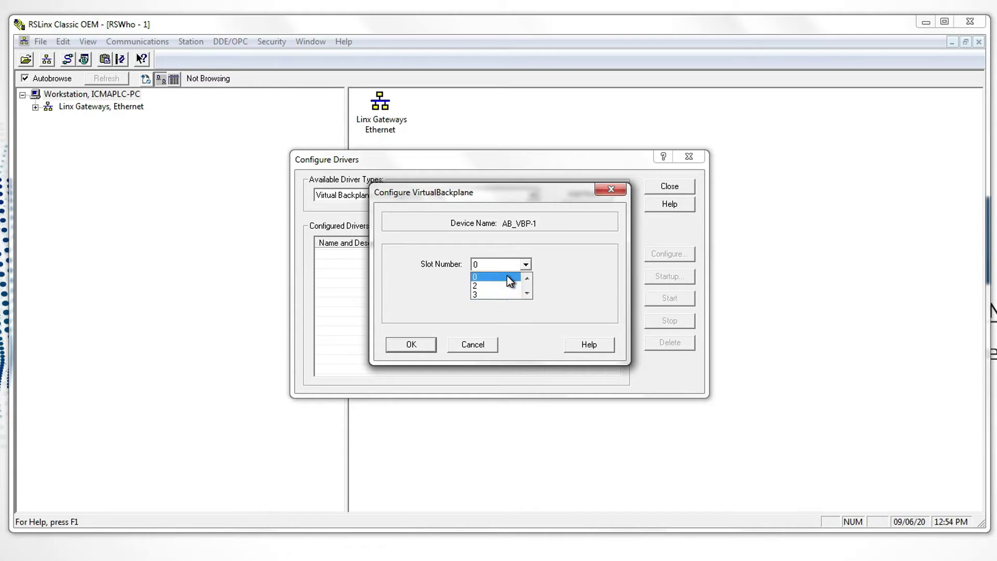
{"action": "left_click", "coordinate": [507, 276]}
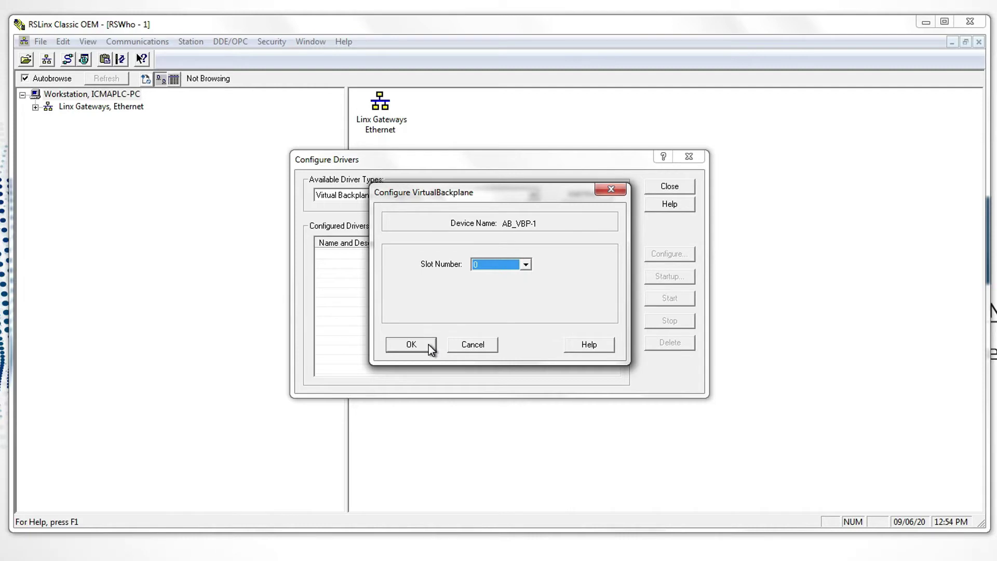
{"action": "left_click", "coordinate": [411, 344]}
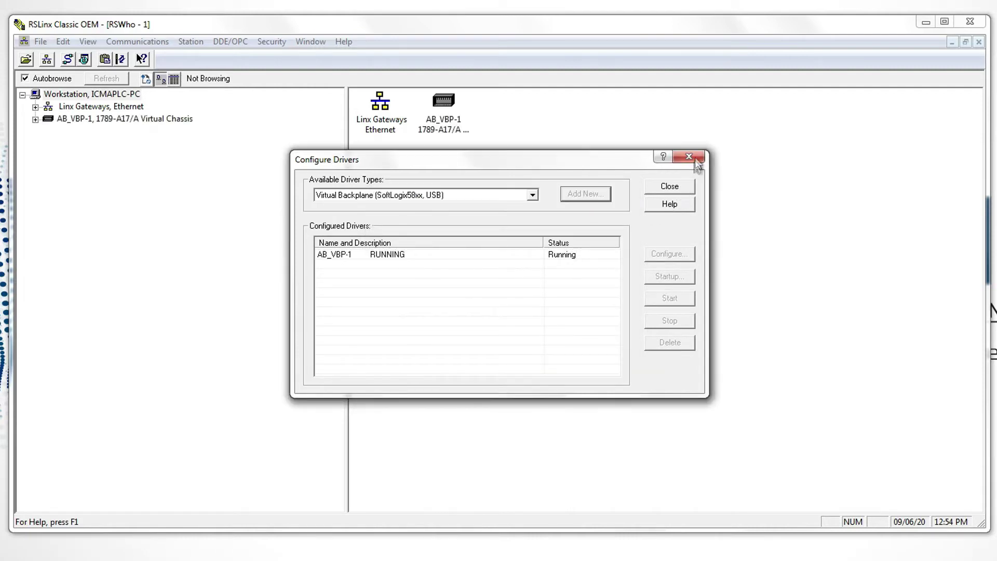
{"action": "left_click", "coordinate": [695, 157]}
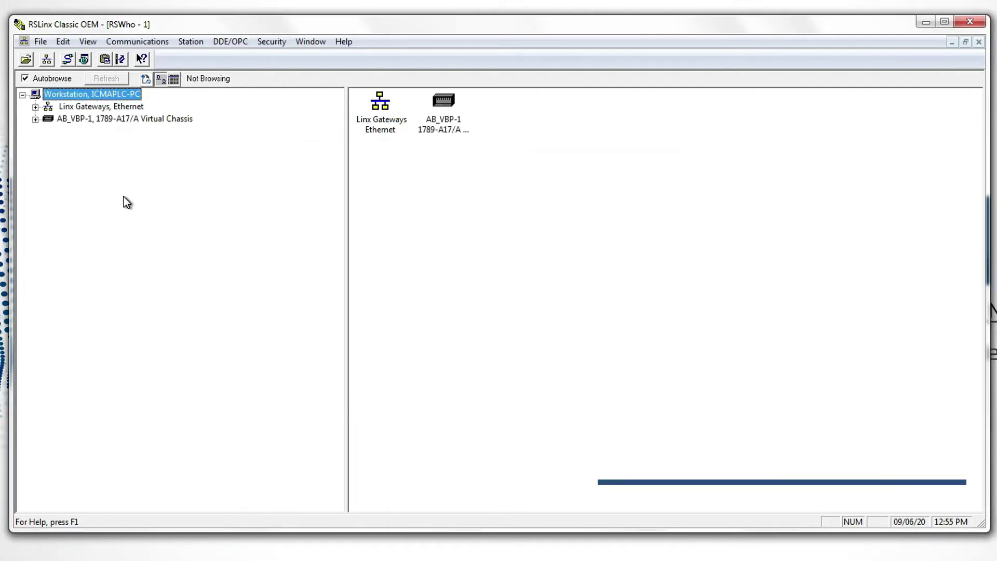
Switch from RSLinx Classic to RSLogix Emulate 5000 Chassis Monitor and check the modules in slots 0 and 1
{"action": "left_click", "coordinate": [928, 22]}
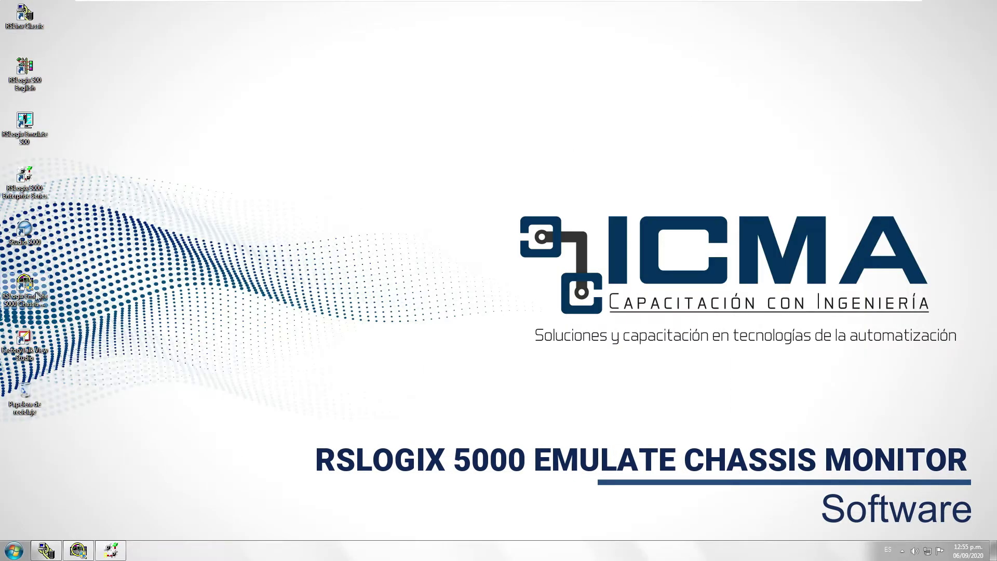
{"action": "left_click", "coordinate": [87, 557]}
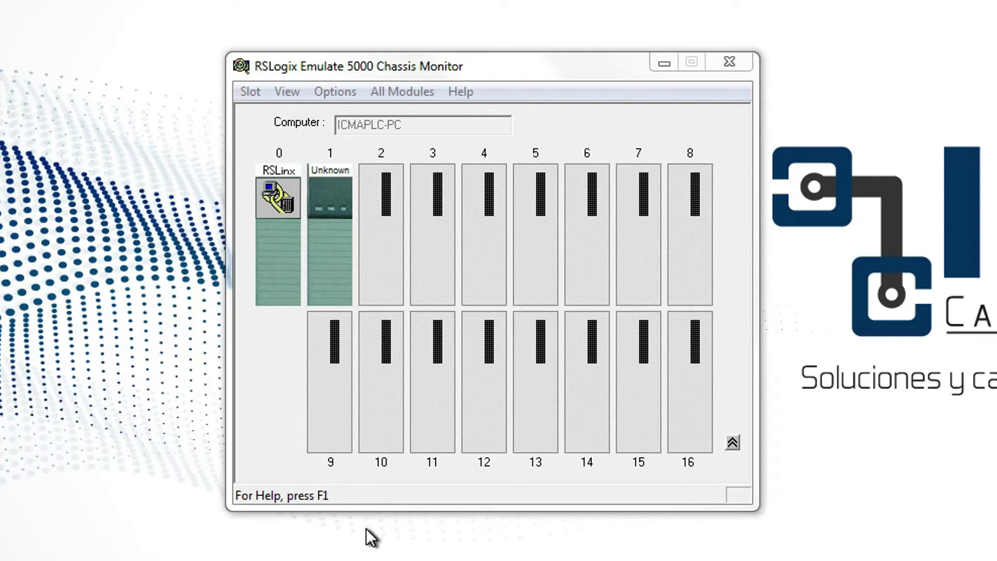
{"action": "left_click", "coordinate": [282, 229]}
{"action": "mouse_move", "coordinate": [288, 235]}
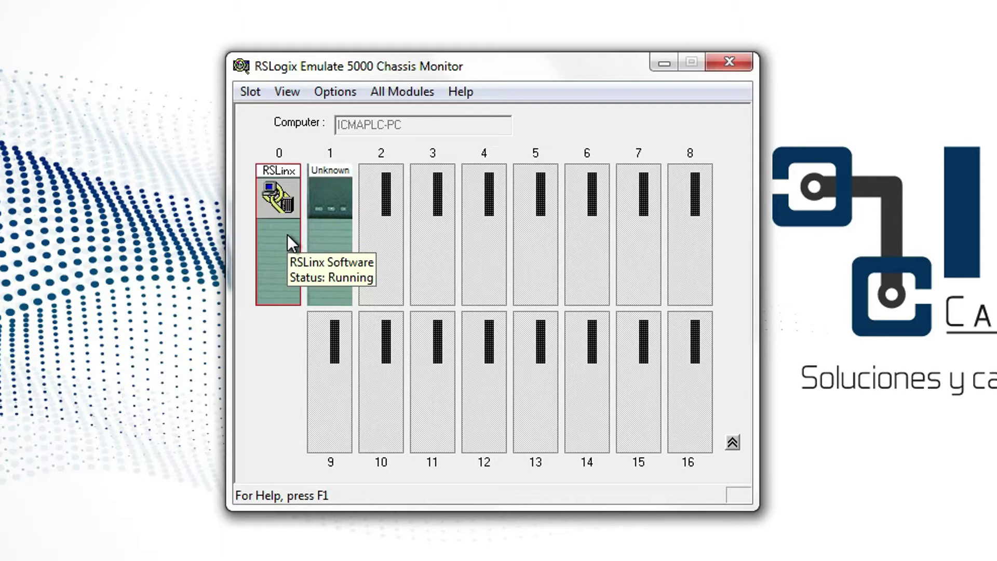
{"action": "left_click", "coordinate": [325, 223]}
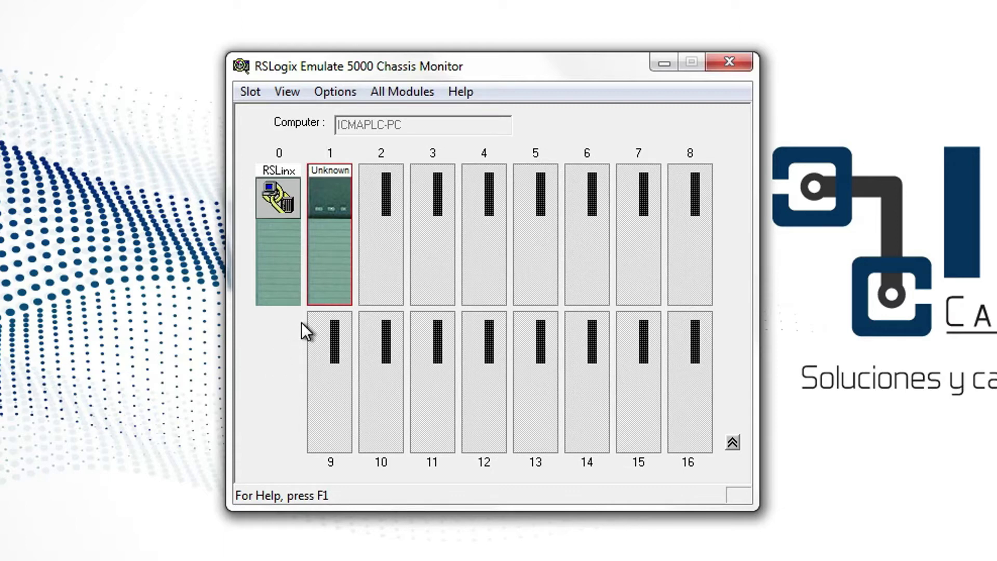
Create an Emulator RSLogix Emulate 5000 Controller module in slot 2 of the chassis
{"action": "left_click", "coordinate": [380, 242]}
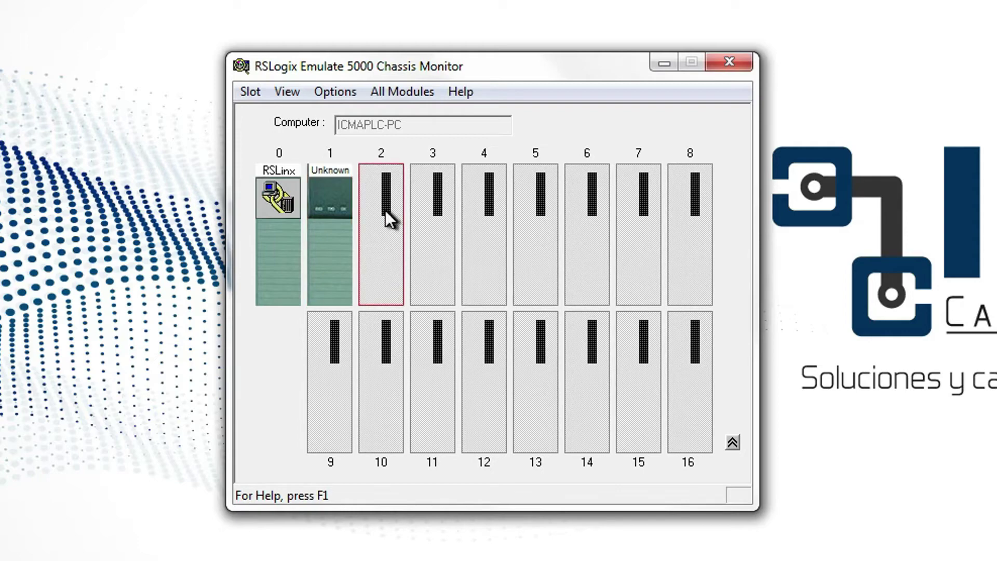
{"action": "right_click", "coordinate": [385, 210]}
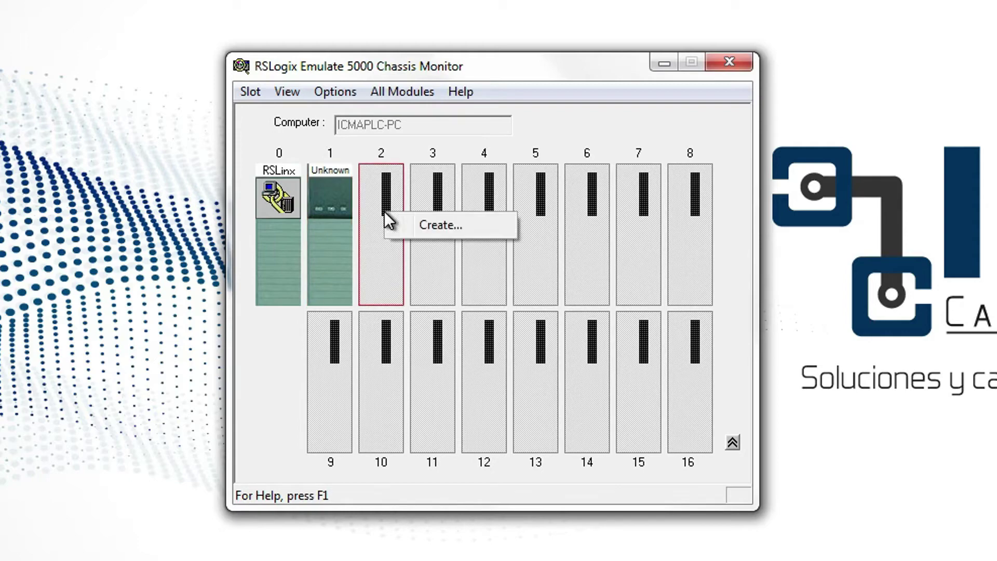
{"action": "left_click", "coordinate": [427, 222]}
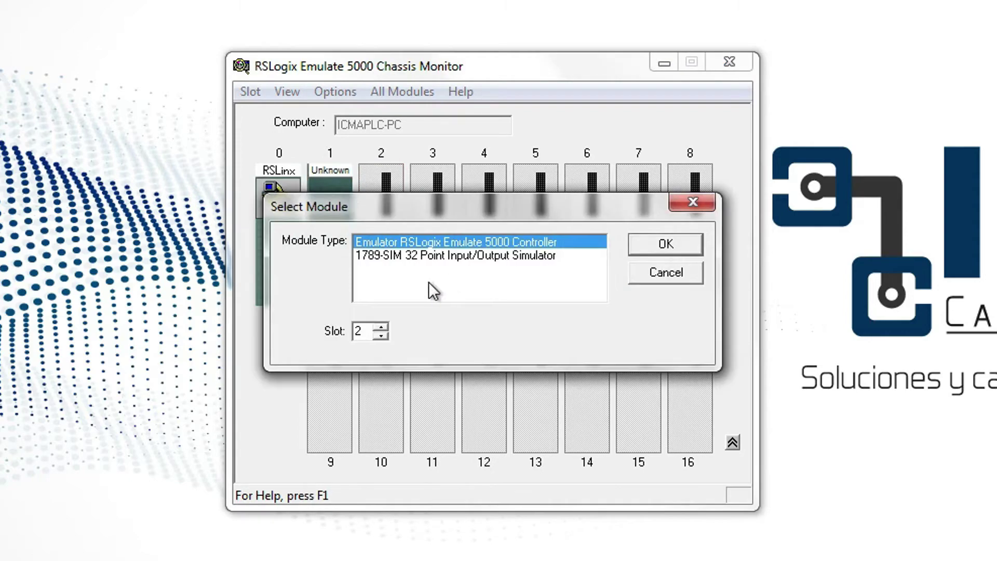
{"action": "left_click", "coordinate": [442, 254]}
{"action": "left_click", "coordinate": [447, 243]}
{"action": "left_click", "coordinate": [460, 257]}
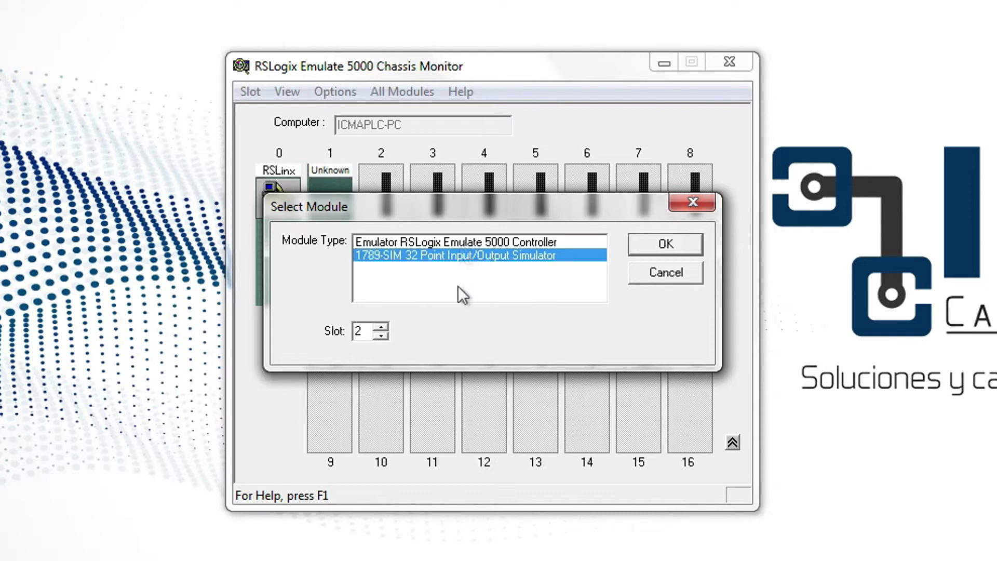
{"action": "left_click", "coordinate": [464, 242]}
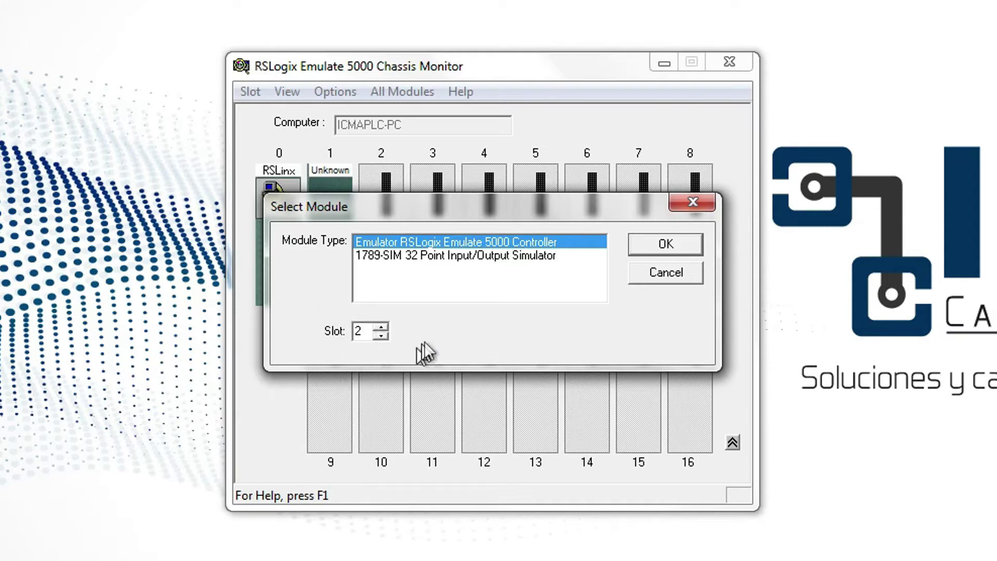
{"action": "double_click", "coordinate": [358, 332]}
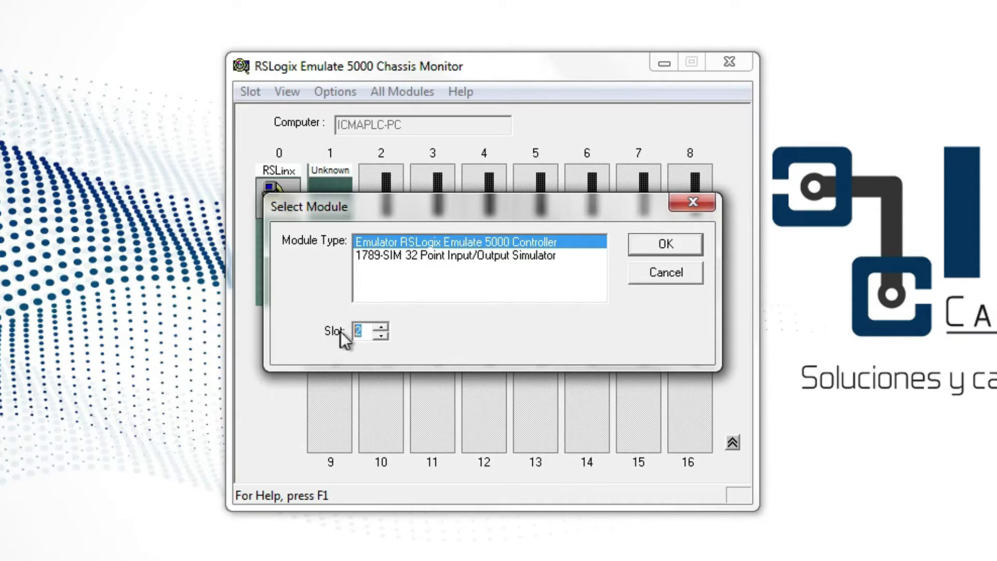
{"action": "left_click", "coordinate": [683, 242]}
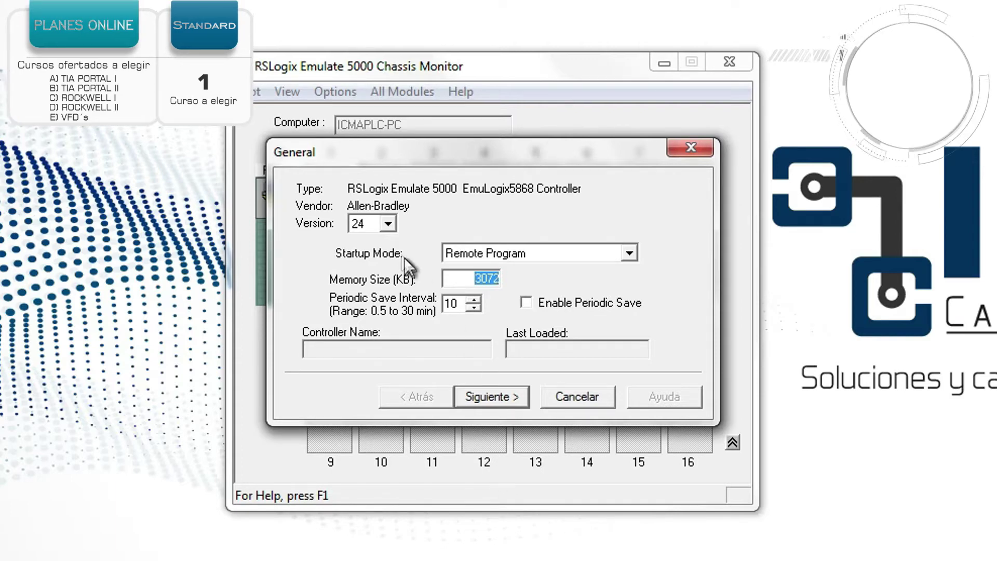
Set the emulated controller's version to 20 and go through its memory size and periodic save settings
{"action": "left_click", "coordinate": [386, 224]}
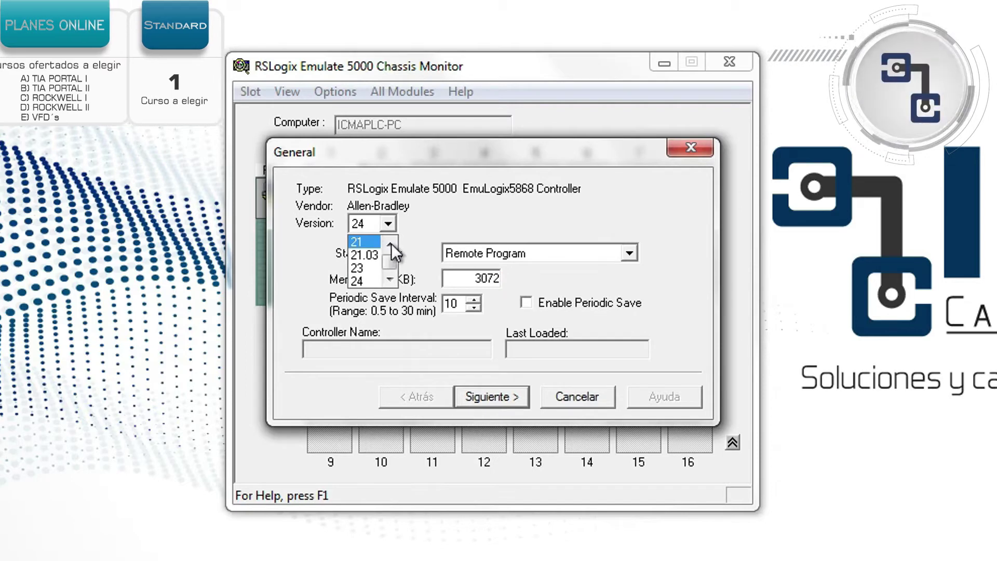
{"action": "scroll", "coordinate": [391, 243], "scroll_direction": "up", "scroll_amount": 3}
{"action": "left_click", "coordinate": [370, 255]}
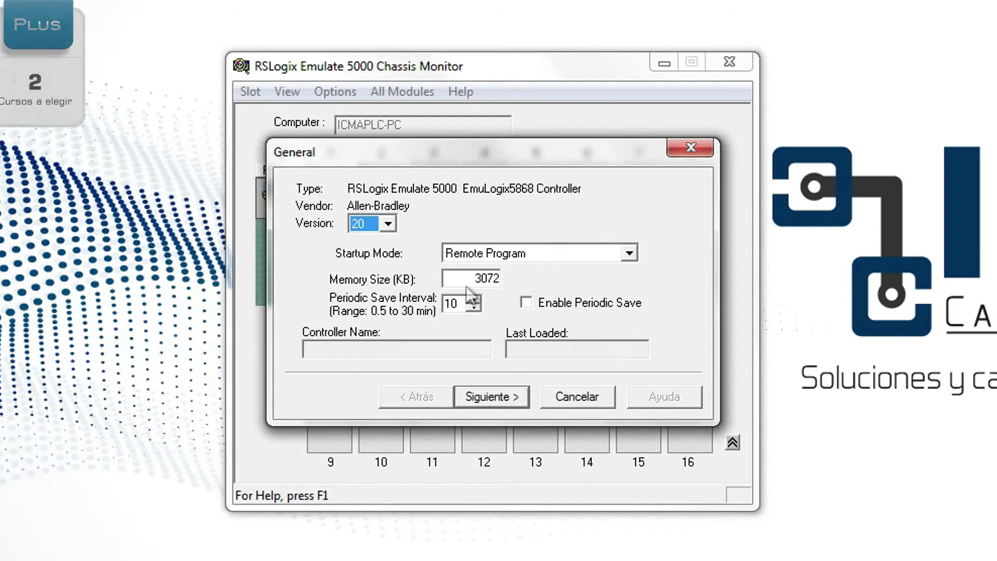
{"action": "key", "text": "Tab"}
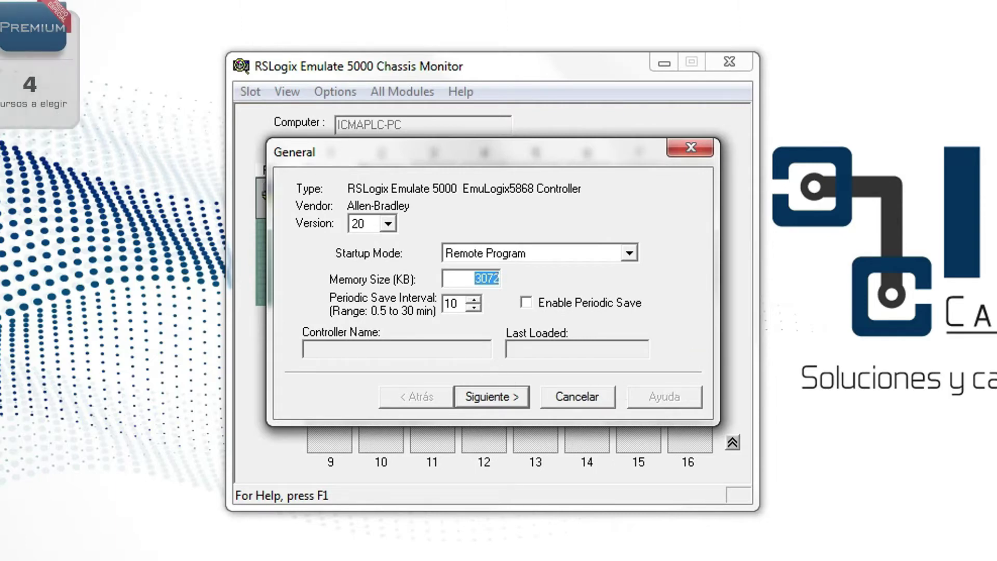
{"action": "key", "text": "Tab"}
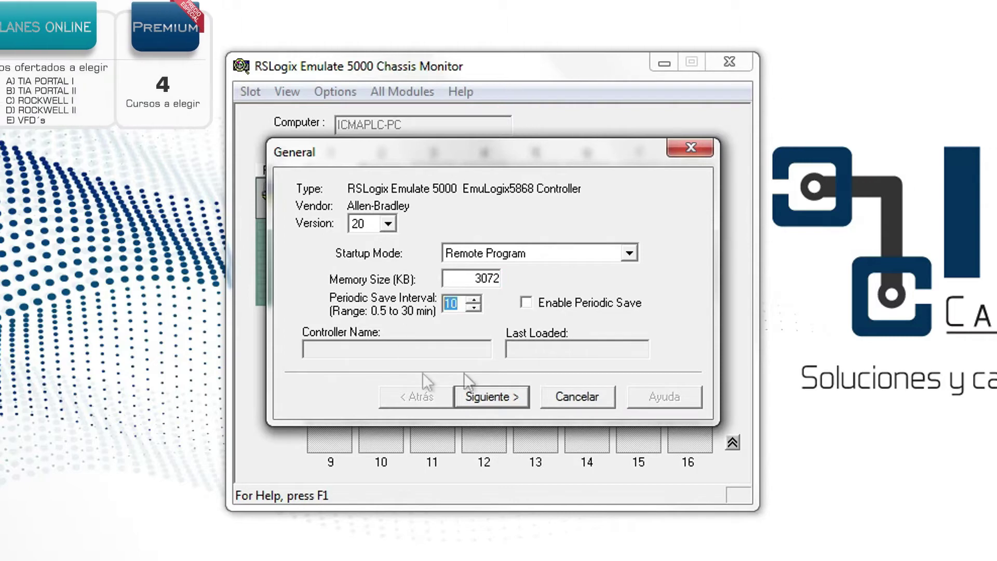
{"action": "left_click", "coordinate": [527, 301]}
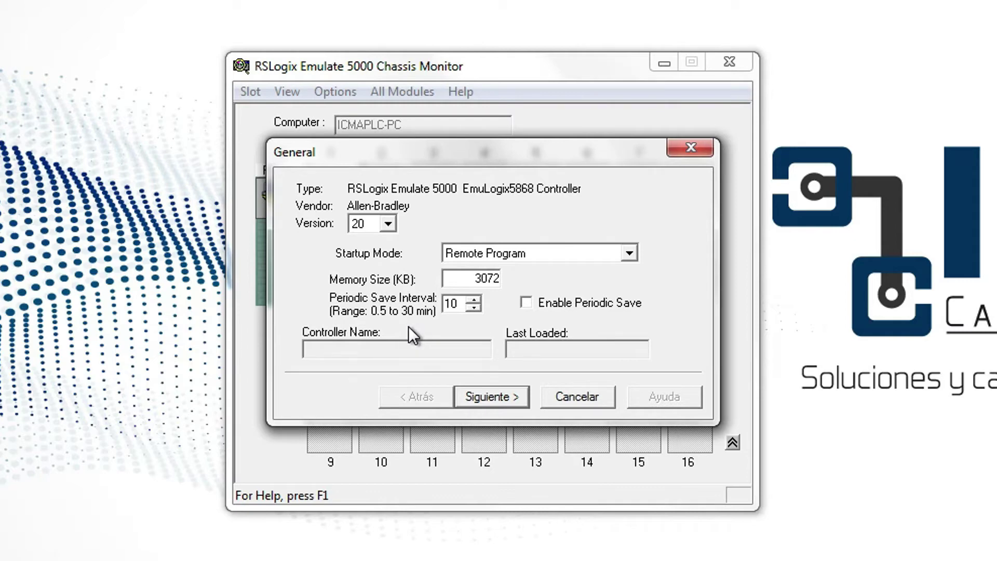
Choose Remote Program as the controller's startup mode and continue to the system settings
{"action": "left_click", "coordinate": [628, 253]}
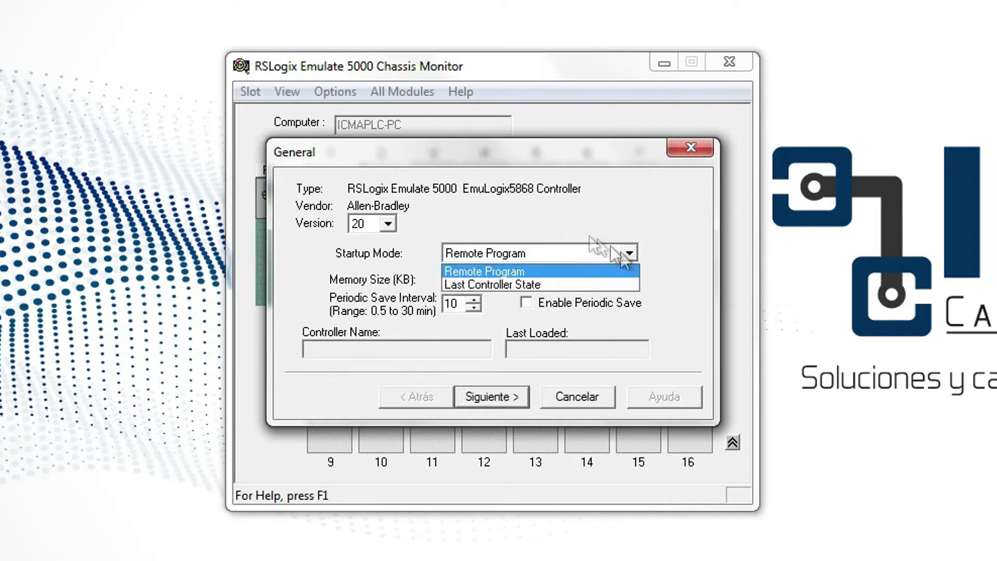
{"action": "left_click", "coordinate": [549, 275]}
{"action": "left_click", "coordinate": [578, 254]}
{"action": "left_click", "coordinate": [578, 283]}
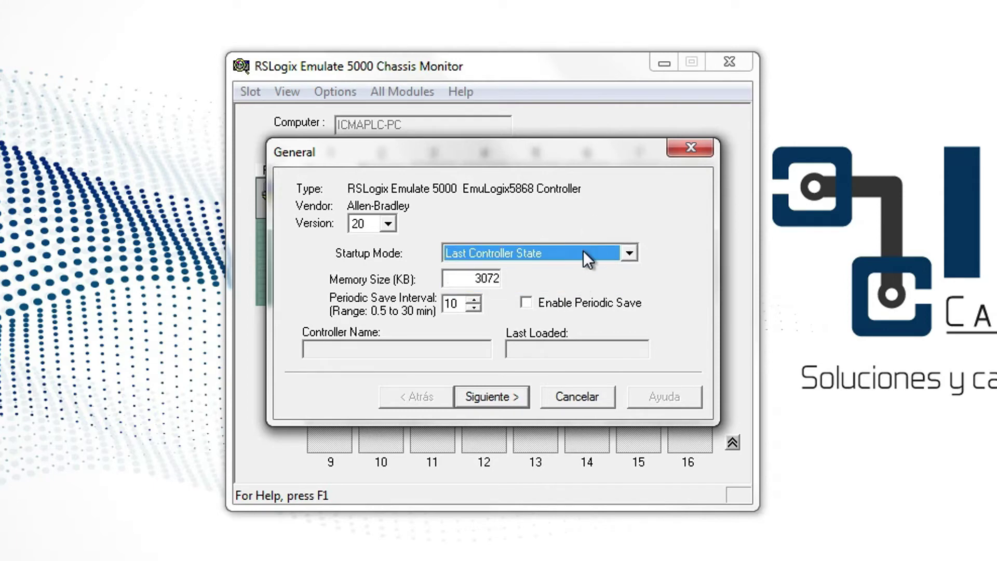
{"action": "left_click", "coordinate": [583, 252]}
{"action": "left_click", "coordinate": [577, 270]}
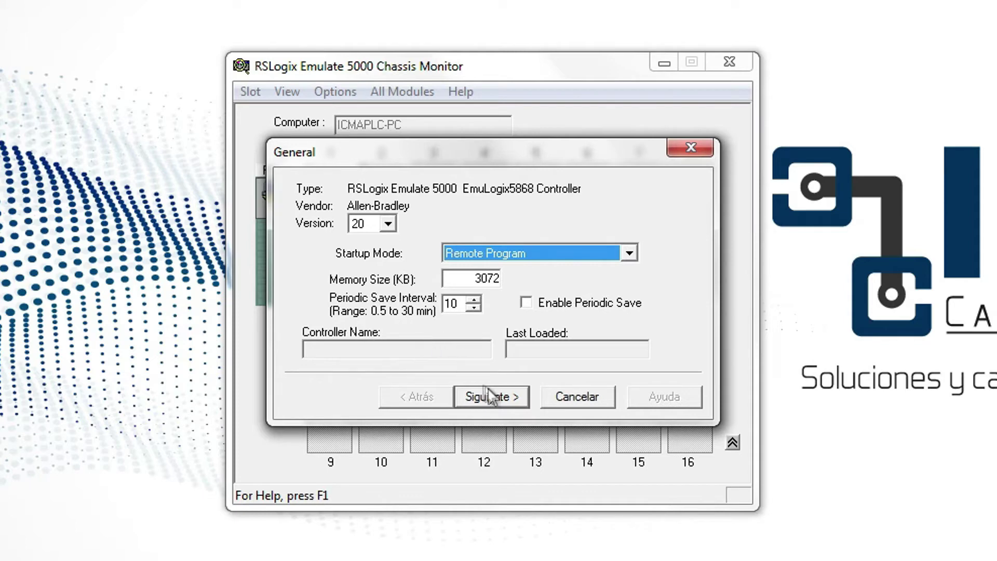
{"action": "left_click", "coordinate": [499, 396]}
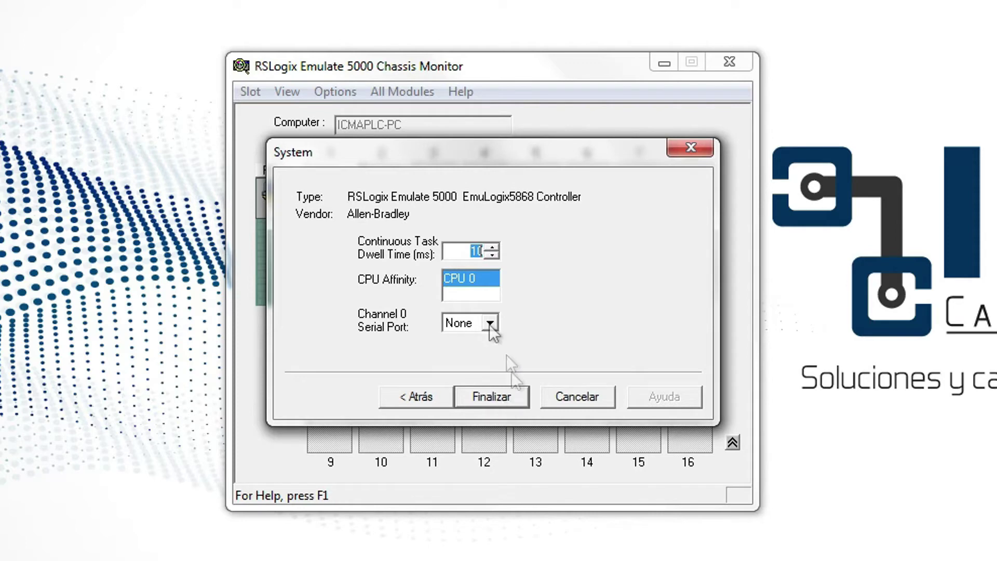
Keep the 10 ms dwell time and CPU 0, set the Channel 0 serial port to None, and finish creating the controller
{"action": "left_click", "coordinate": [476, 251]}
{"action": "double_click", "coordinate": [476, 252]}
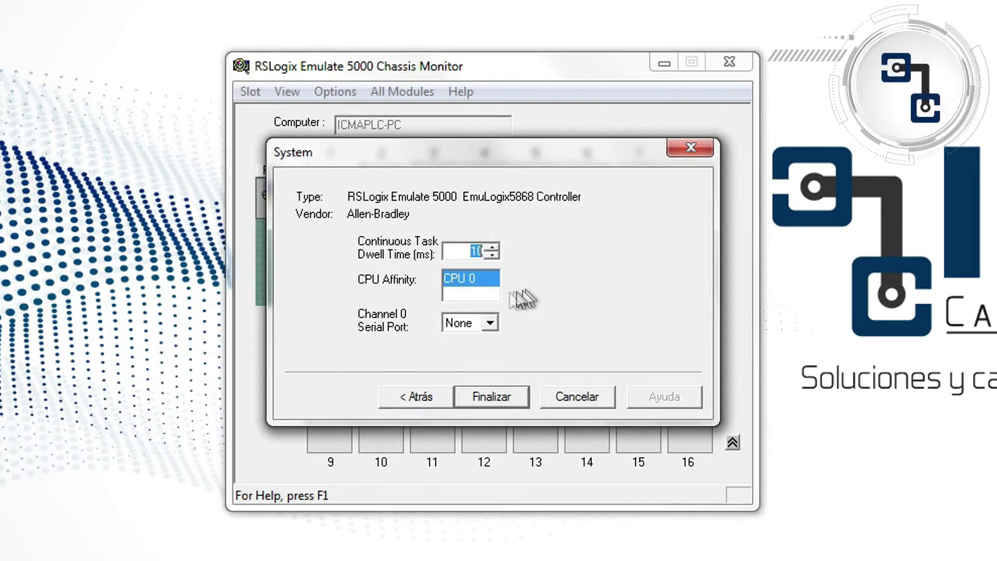
{"action": "left_click", "coordinate": [462, 286]}
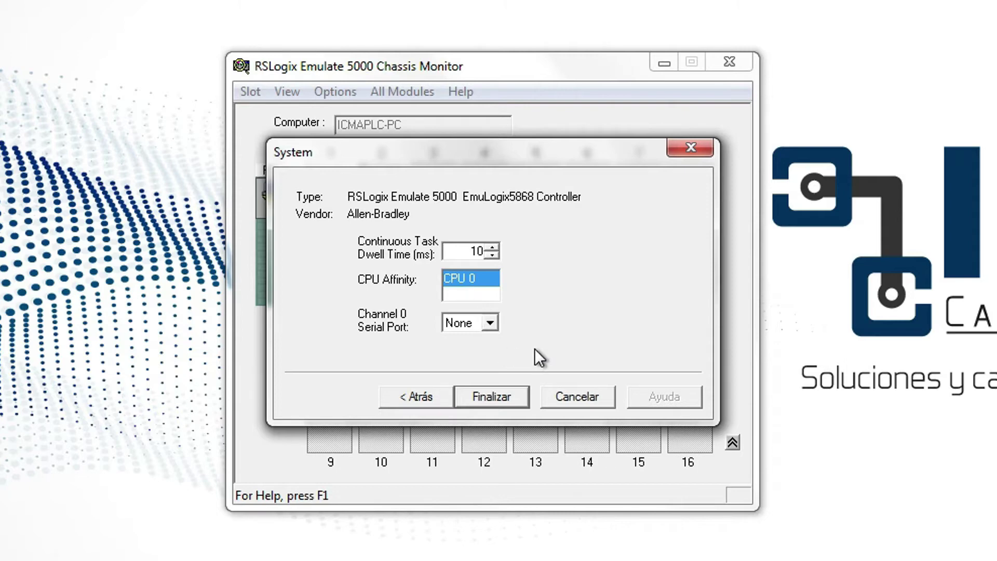
{"action": "left_click", "coordinate": [490, 322]}
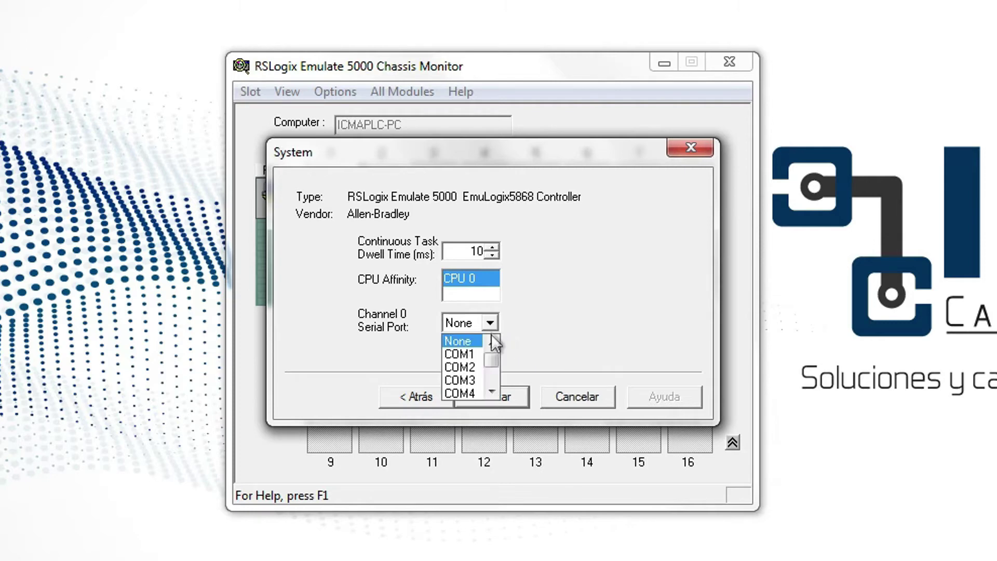
{"action": "left_click_drag", "start_coordinate": [493, 370], "coordinate": [493, 316]}
{"action": "left_click", "coordinate": [457, 341]}
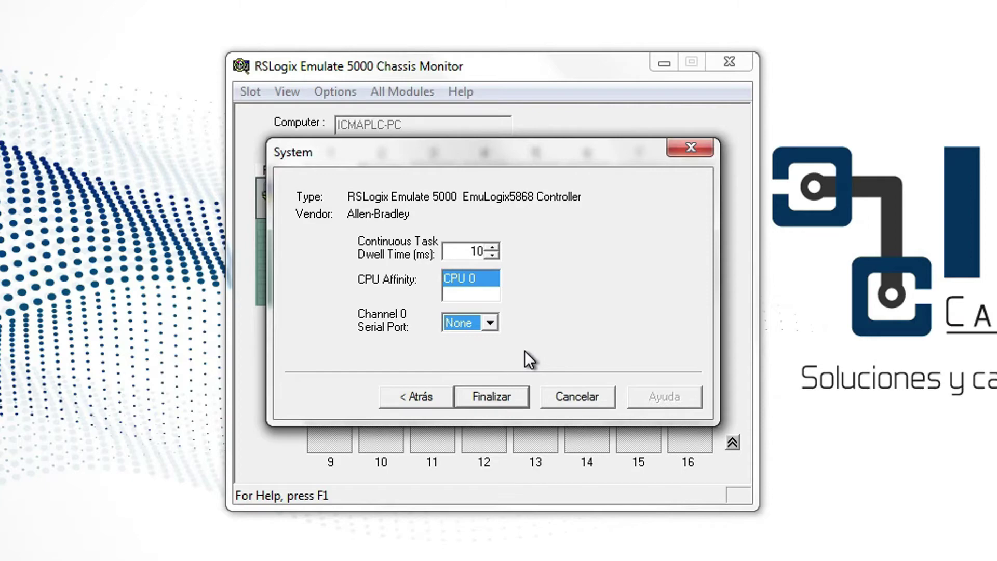
{"action": "left_click", "coordinate": [503, 391]}
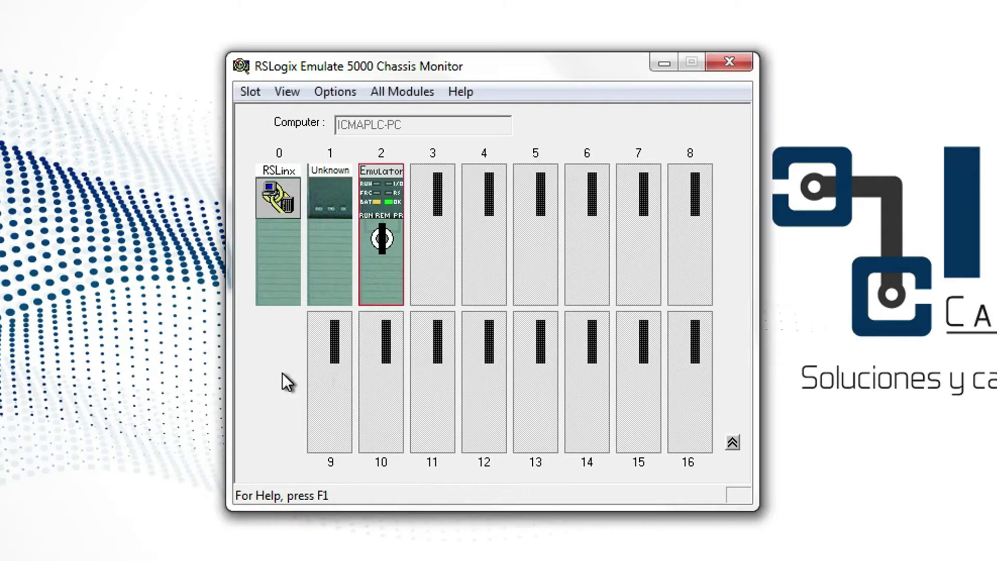
Create a 1789-SIM 32 Point Input/Output Simulator module in slot 3 of the emulated chassis, leaving its marquee label blank
{"action": "left_click", "coordinate": [248, 92]}
{"action": "left_click", "coordinate": [267, 114]}
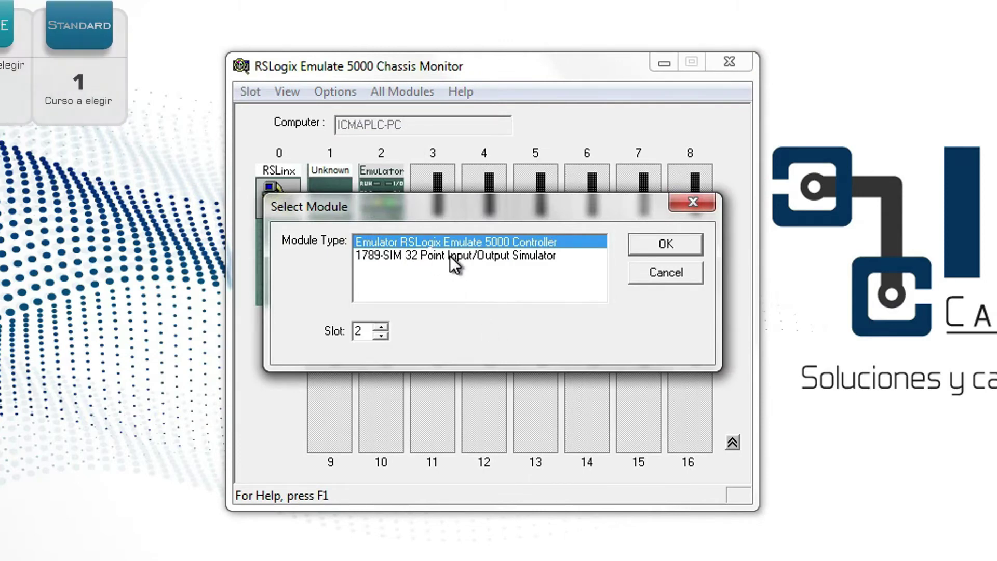
{"action": "left_click", "coordinate": [422, 254]}
{"action": "left_click", "coordinate": [381, 327]}
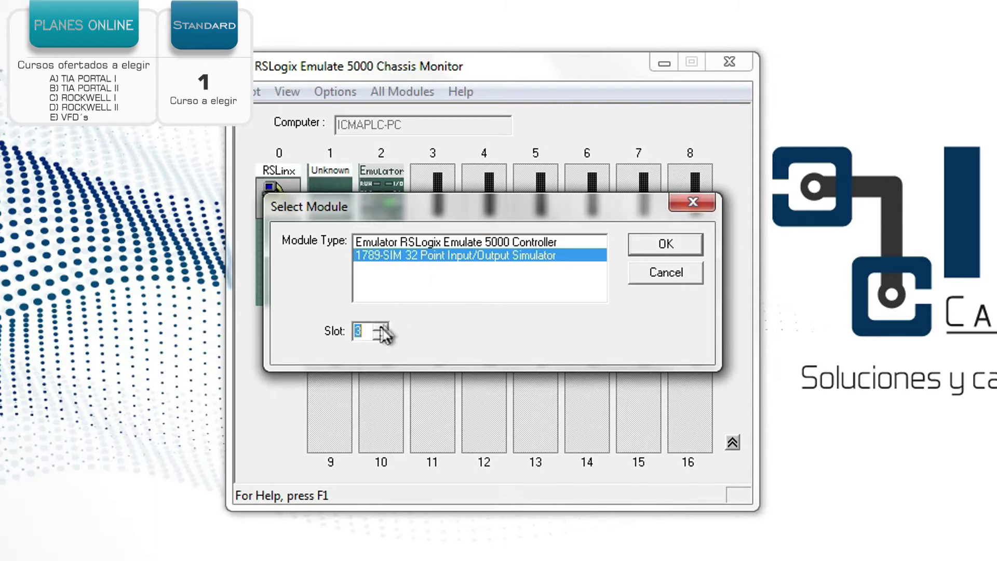
{"action": "type", "text": "3"}
{"action": "left_click", "coordinate": [649, 244]}
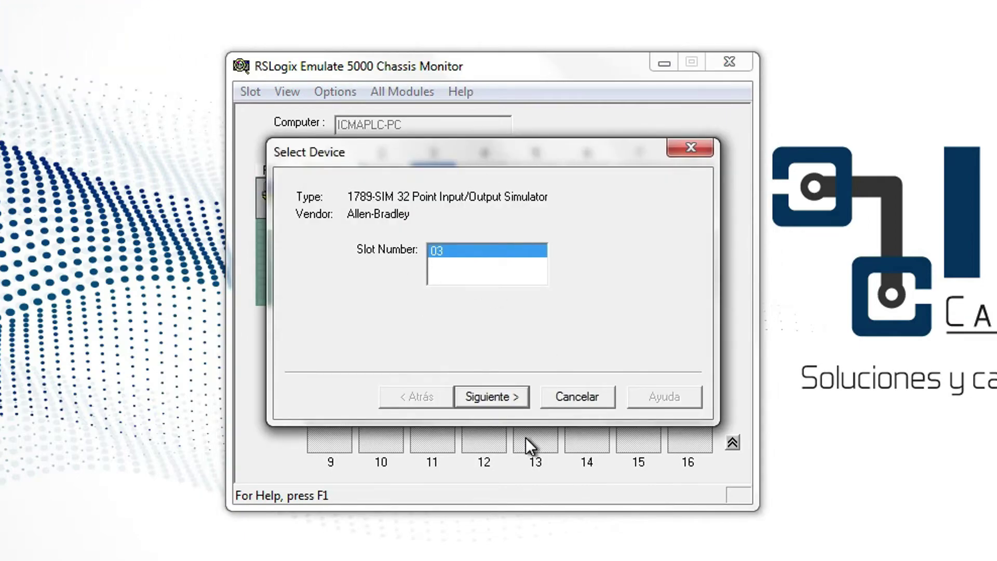
{"action": "left_click", "coordinate": [488, 401]}
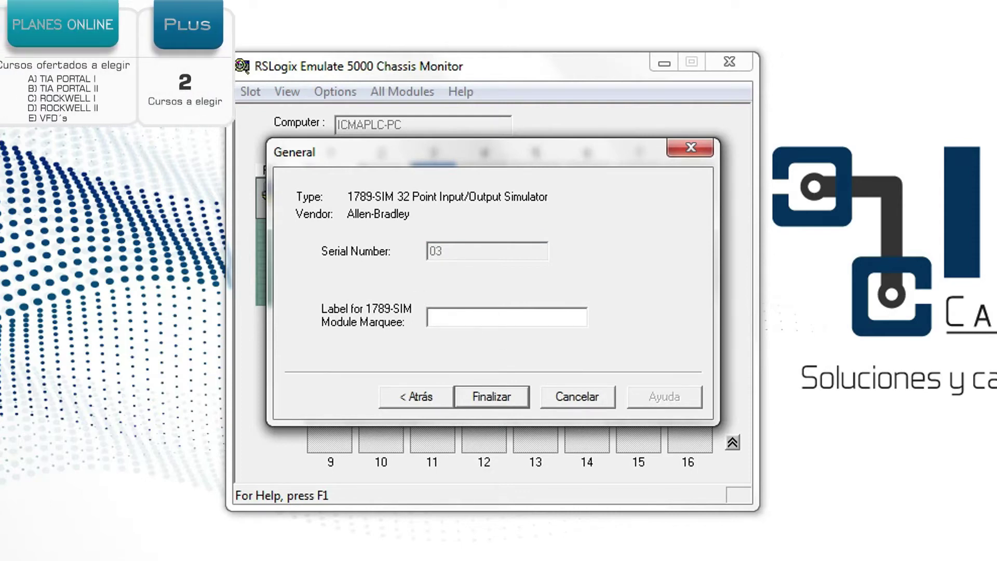
{"action": "left_click", "coordinate": [503, 396]}
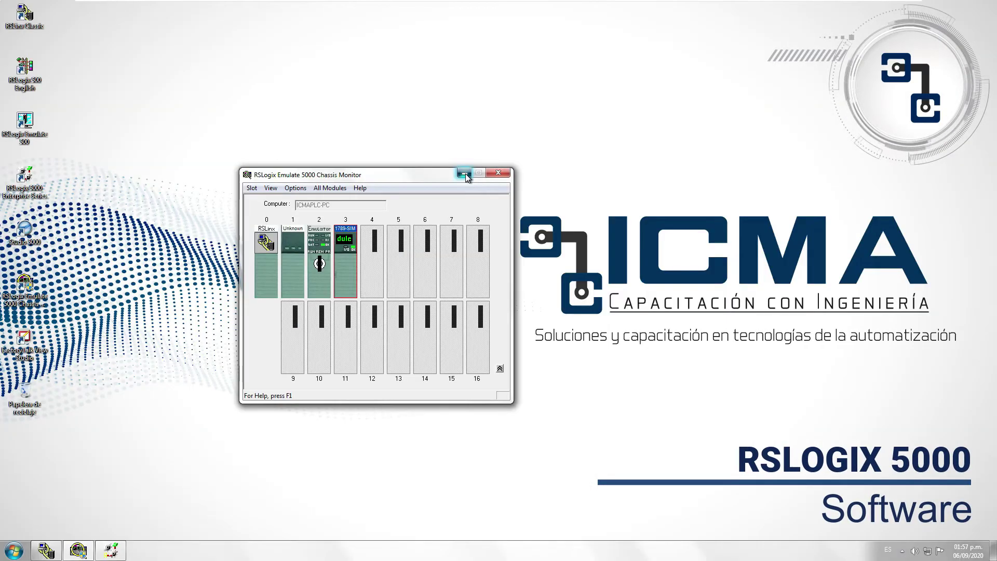
Switch to RSLogix 5000 and start a new controller project with the Emulate 5570 Studio 5000 Logix Emulate Controller type
{"action": "left_click", "coordinate": [464, 174]}
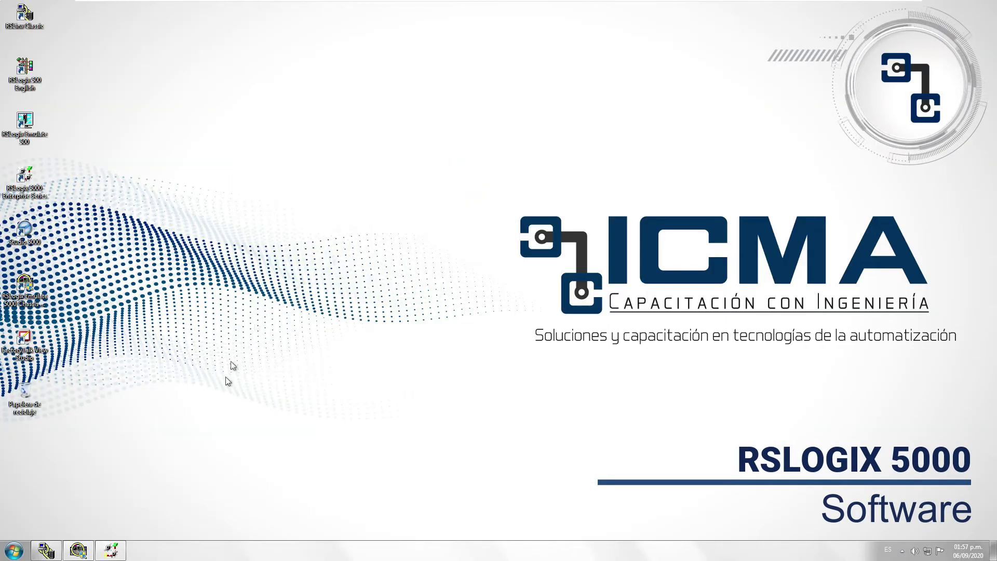
{"action": "left_click", "coordinate": [122, 556]}
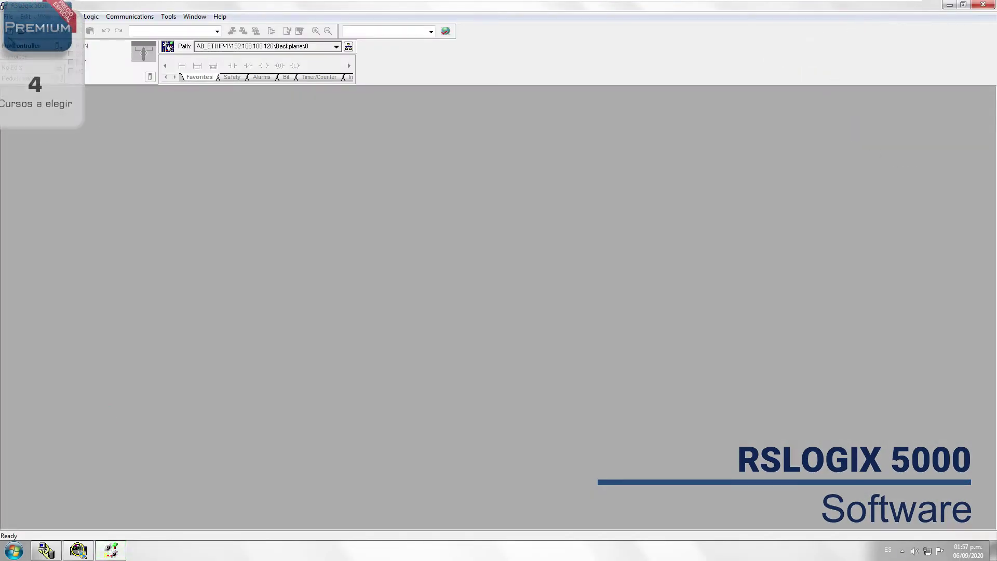
{"action": "key", "text": "ctrl+n"}
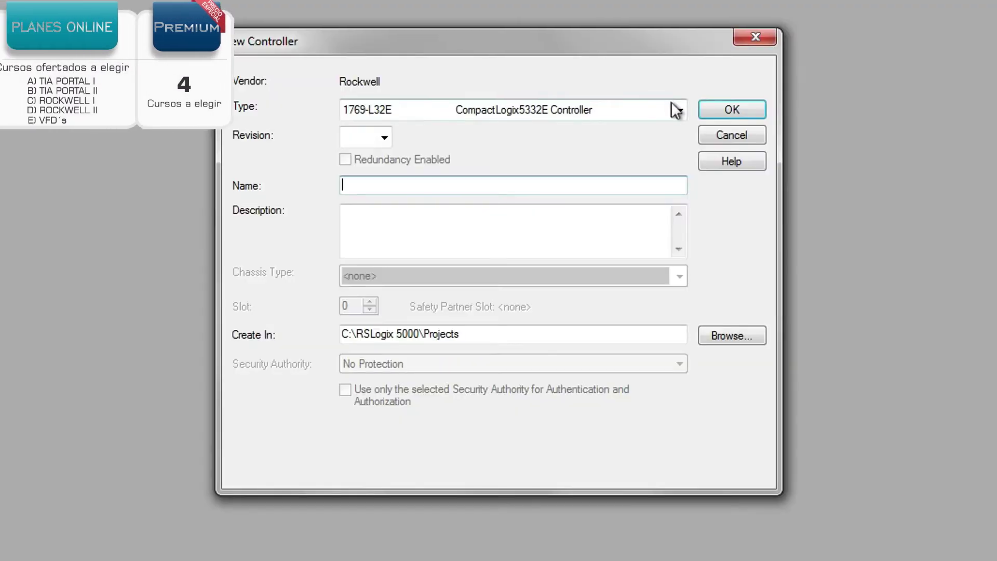
{"action": "left_click", "coordinate": [674, 108]}
{"action": "scroll", "coordinate": [597, 156], "scroll_direction": "down", "scroll_amount": 3}
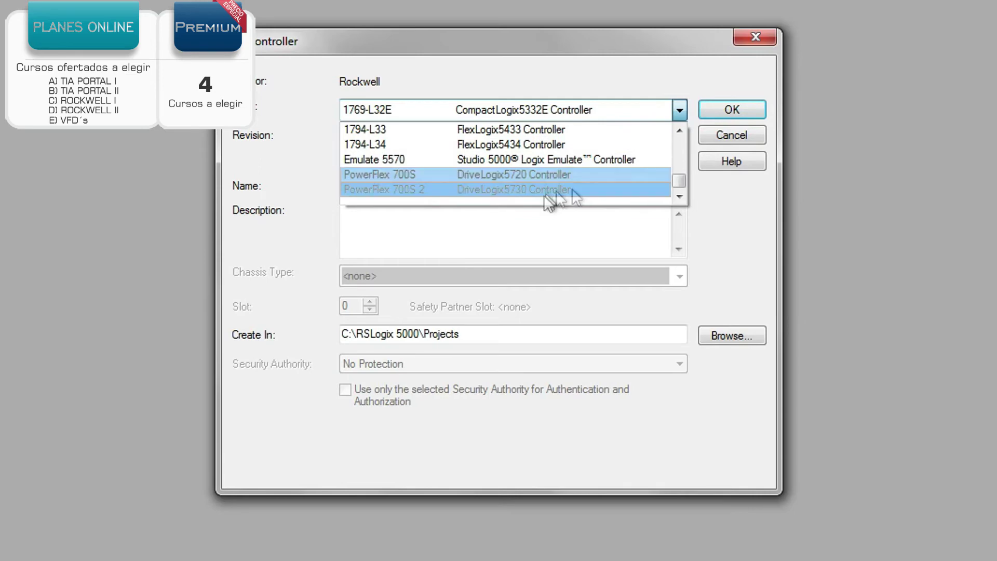
{"action": "left_click", "coordinate": [479, 154]}
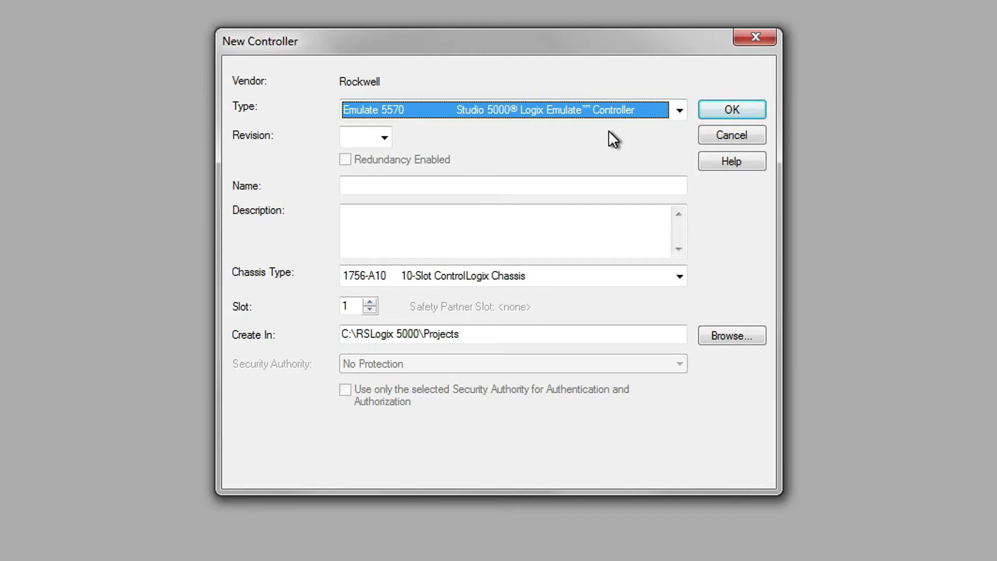
Set the new controller's revision to 20 and name it simulacion
{"action": "left_click", "coordinate": [385, 137]}
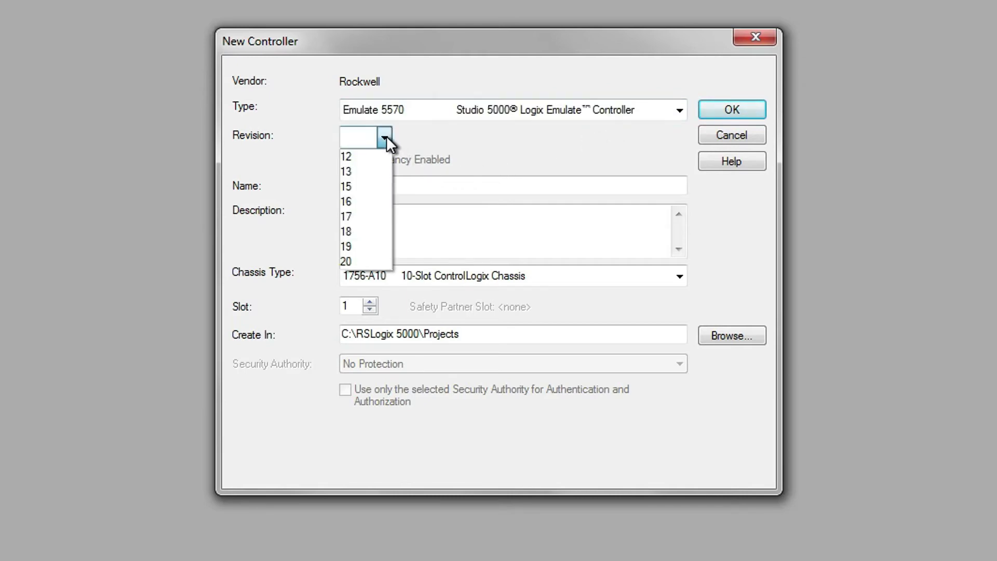
{"action": "left_click", "coordinate": [385, 137]}
{"action": "left_click", "coordinate": [472, 182]}
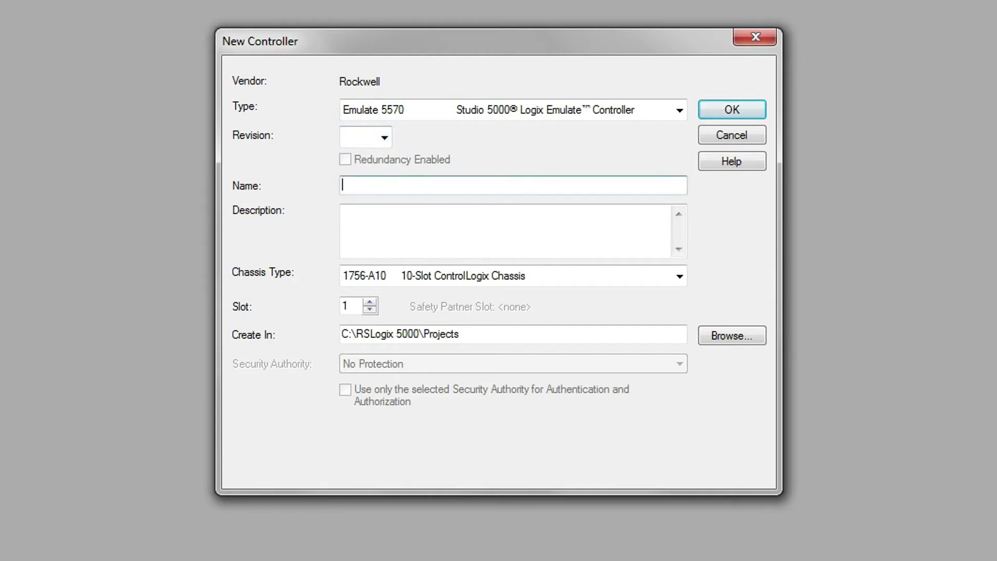
{"action": "left_click", "coordinate": [384, 139]}
{"action": "left_click", "coordinate": [374, 319]}
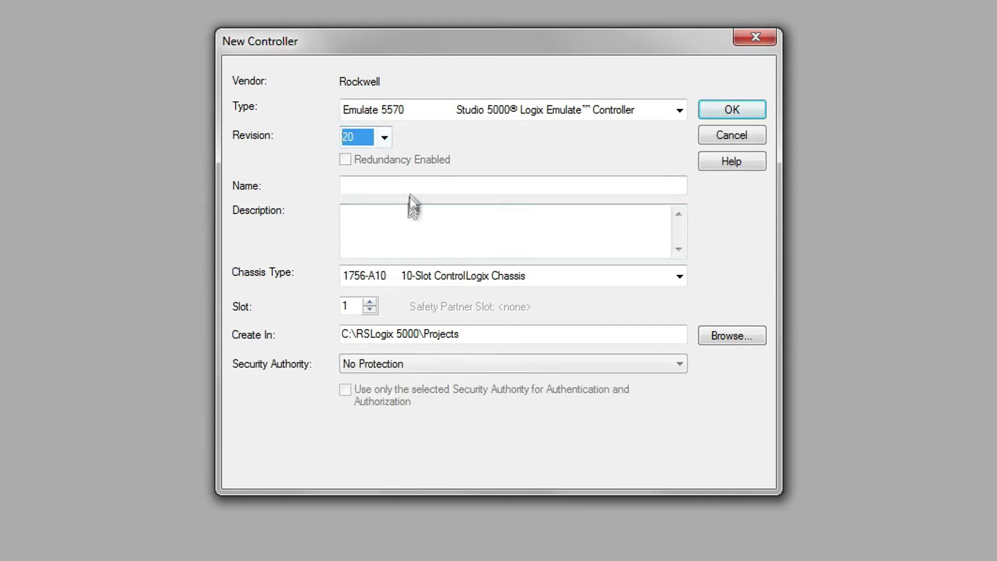
{"action": "key", "text": "Tab"}
{"action": "type", "text": "simulacion"}
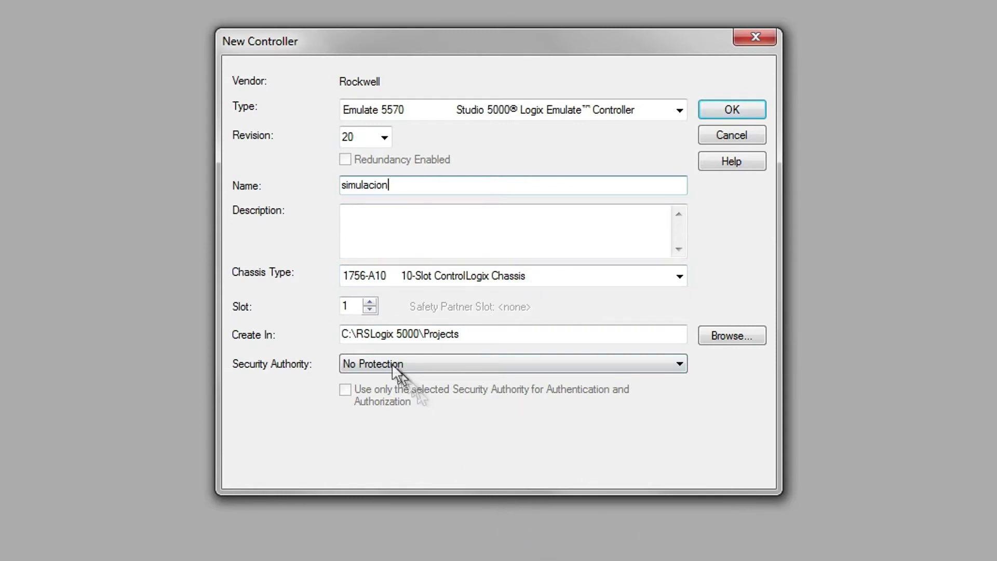
Assign the controller to slot 2 and create the project
{"action": "key", "text": "Tab"}
{"action": "key", "text": "Tab"}
{"action": "key", "text": "Tab"}
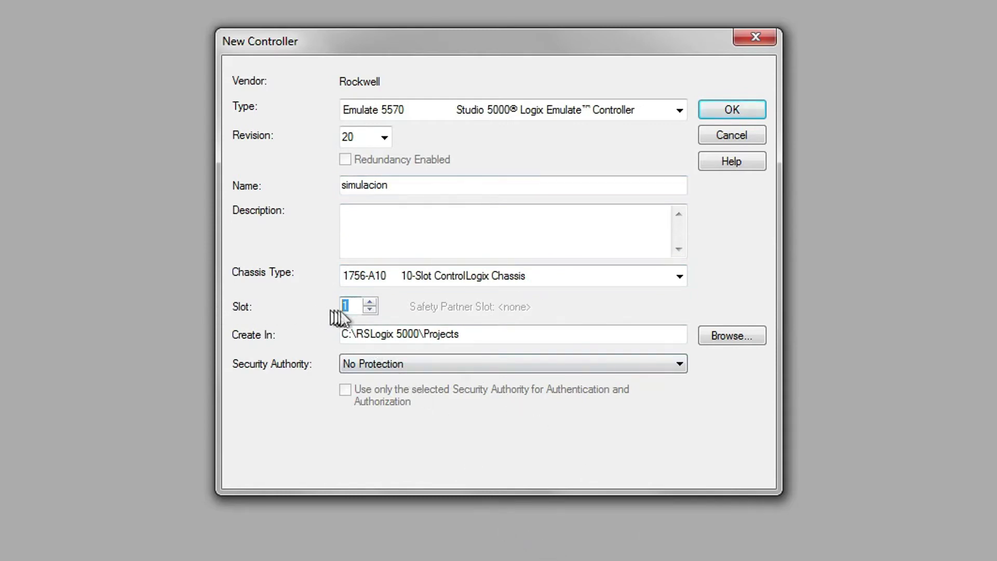
{"action": "left_click", "coordinate": [370, 302]}
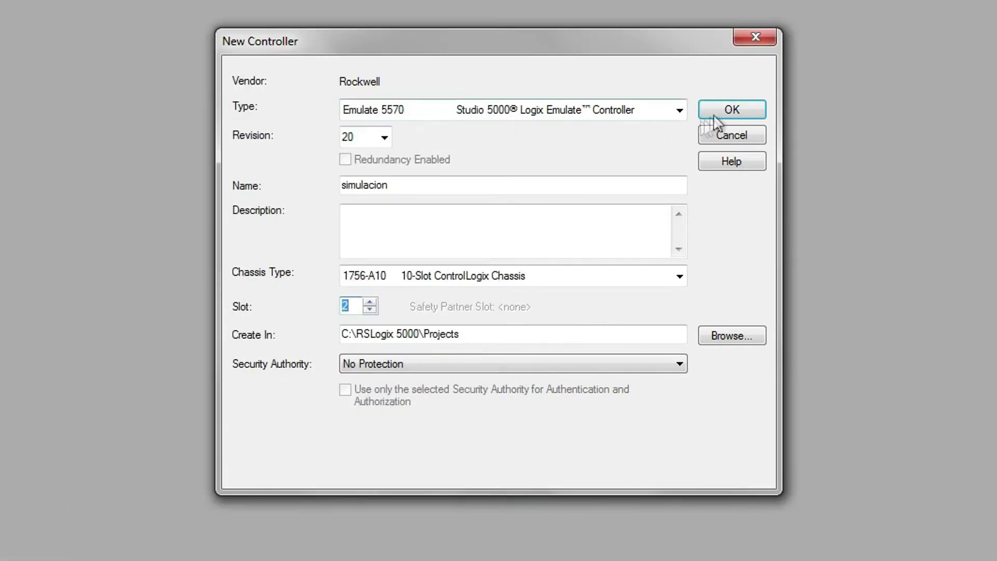
{"action": "left_click", "coordinate": [727, 110]}
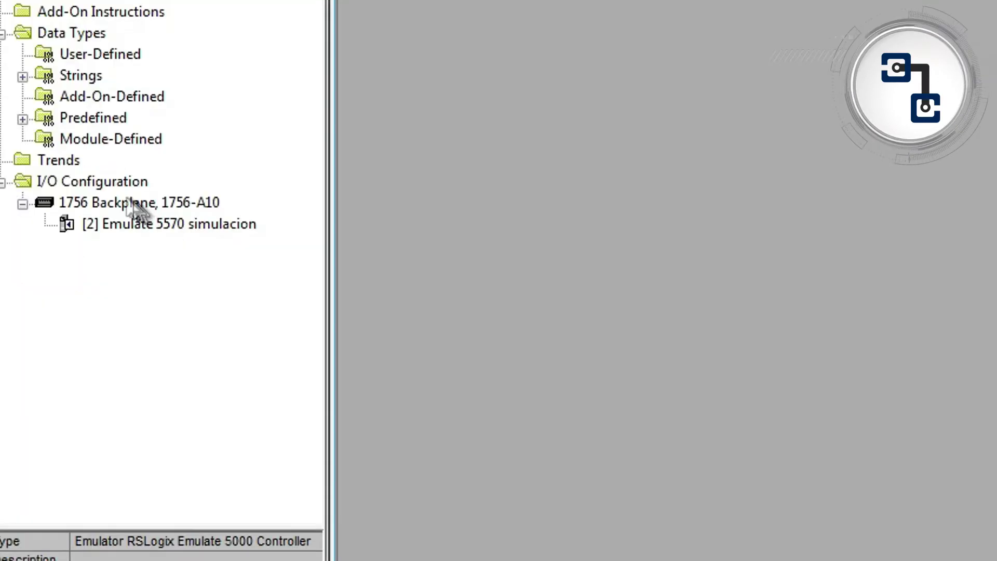
Start a new module under I/O Configuration, searching the catalog for "modu" and choosing the generic 1756-MODULE
{"action": "left_click", "coordinate": [58, 271]}
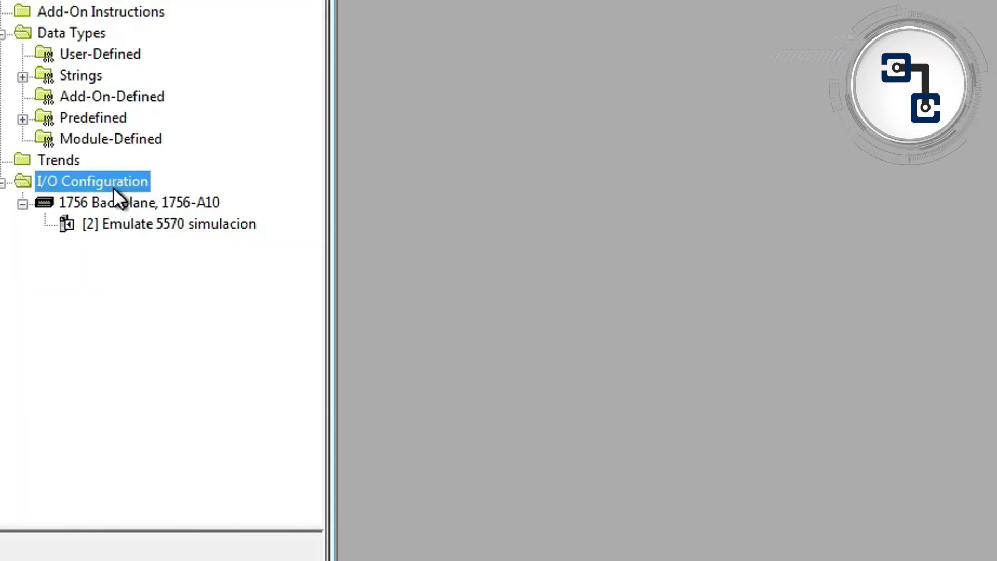
{"action": "right_click", "coordinate": [114, 189]}
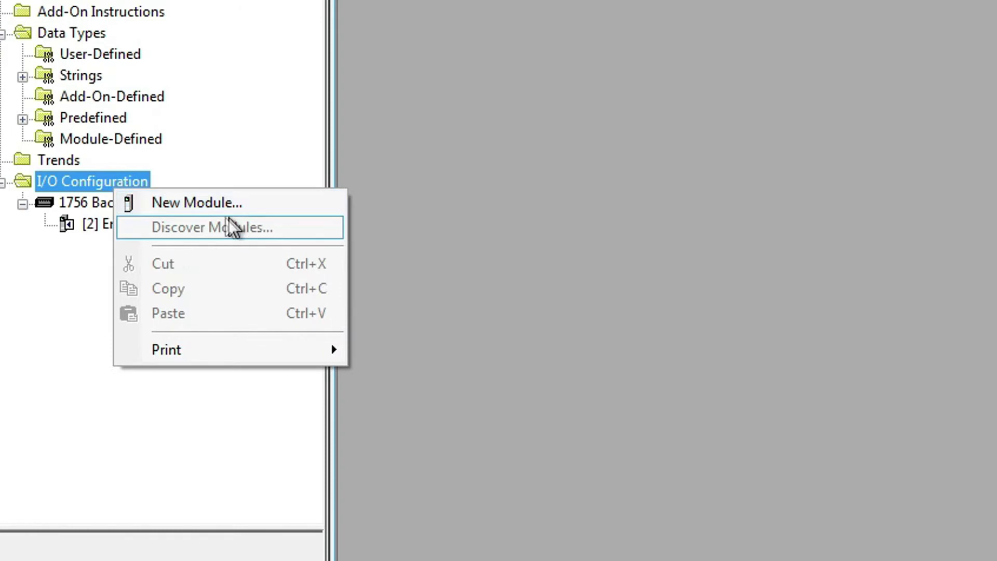
{"action": "left_click", "coordinate": [213, 207]}
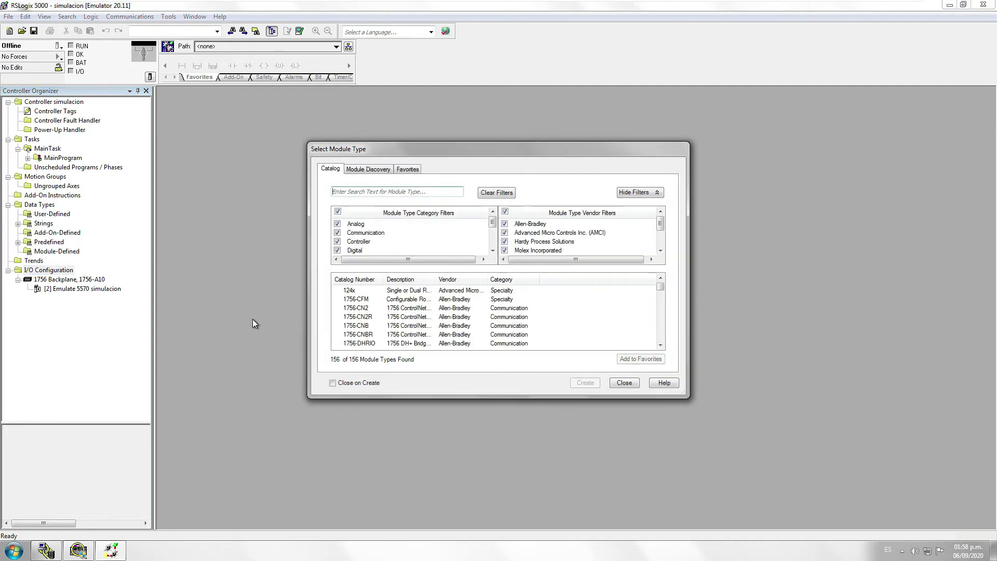
{"action": "type", "text": "modu"}
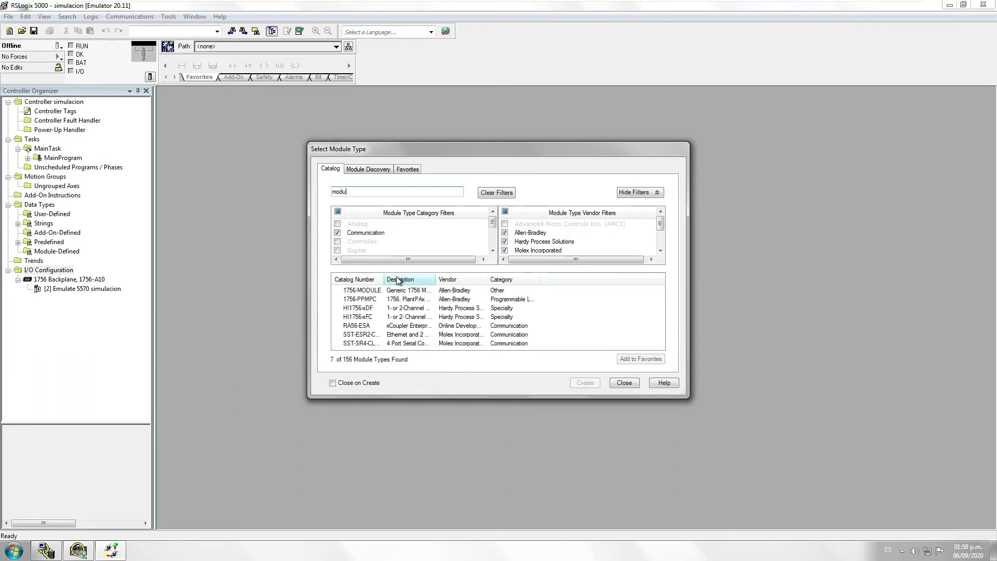
{"action": "left_click", "coordinate": [403, 290]}
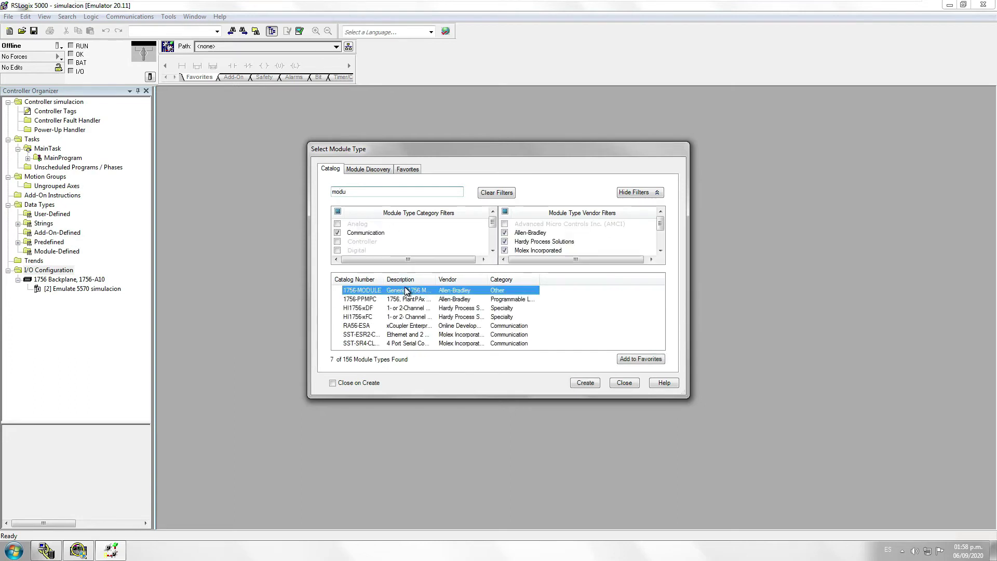
{"action": "left_click", "coordinate": [590, 384]}
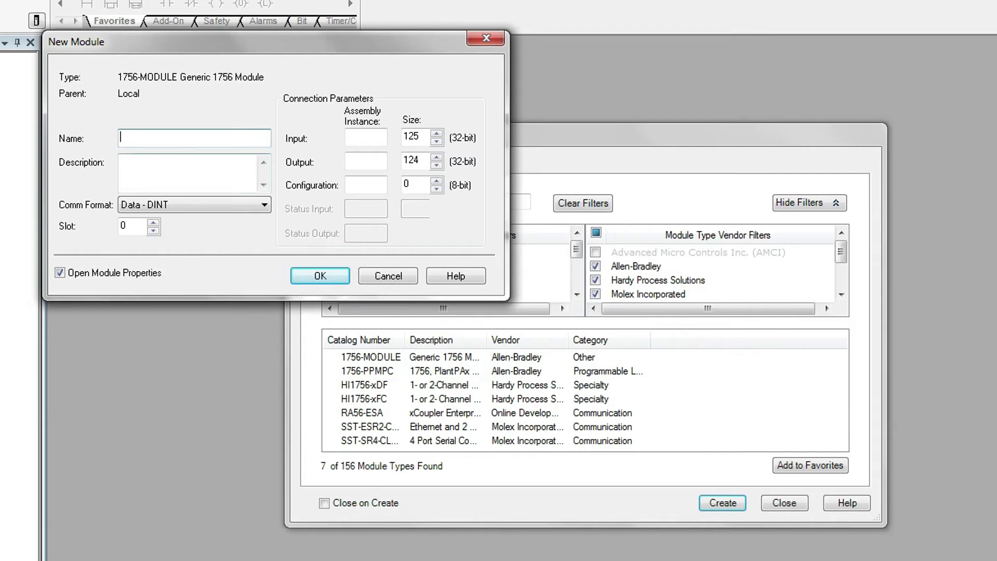
Try the Data - INT communication format for the new generic module
{"action": "left_click", "coordinate": [182, 158]}
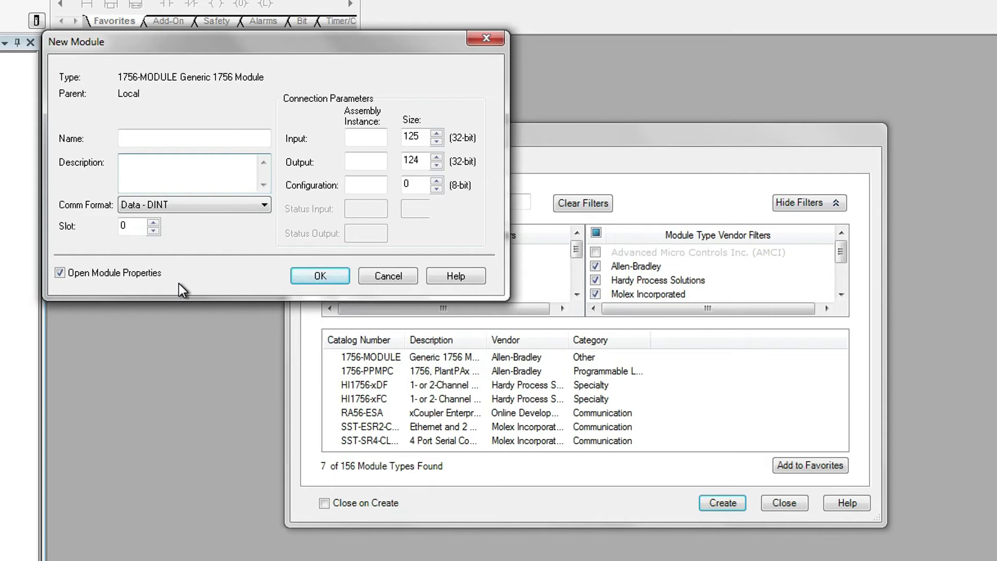
{"action": "left_click", "coordinate": [201, 210]}
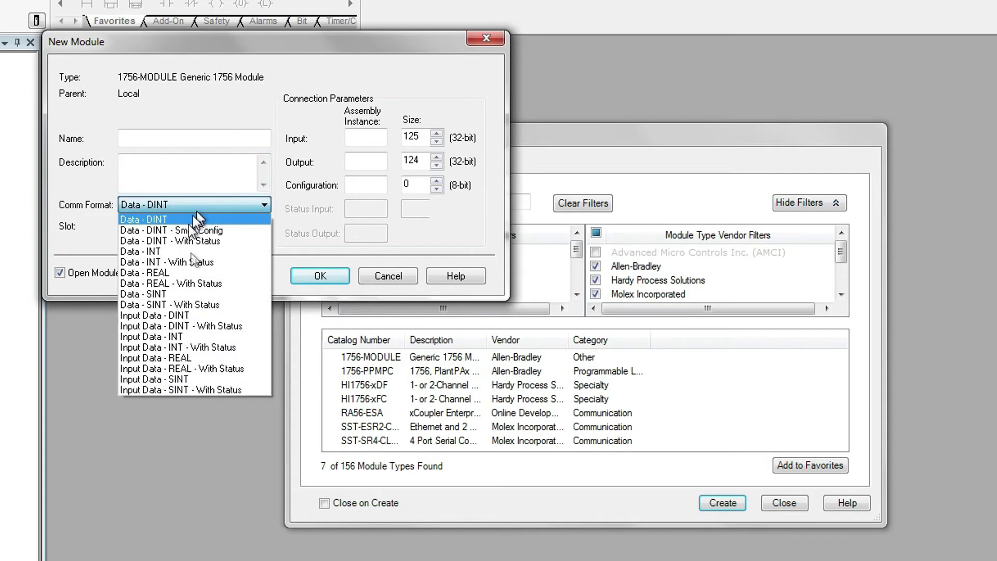
{"action": "left_click", "coordinate": [182, 223]}
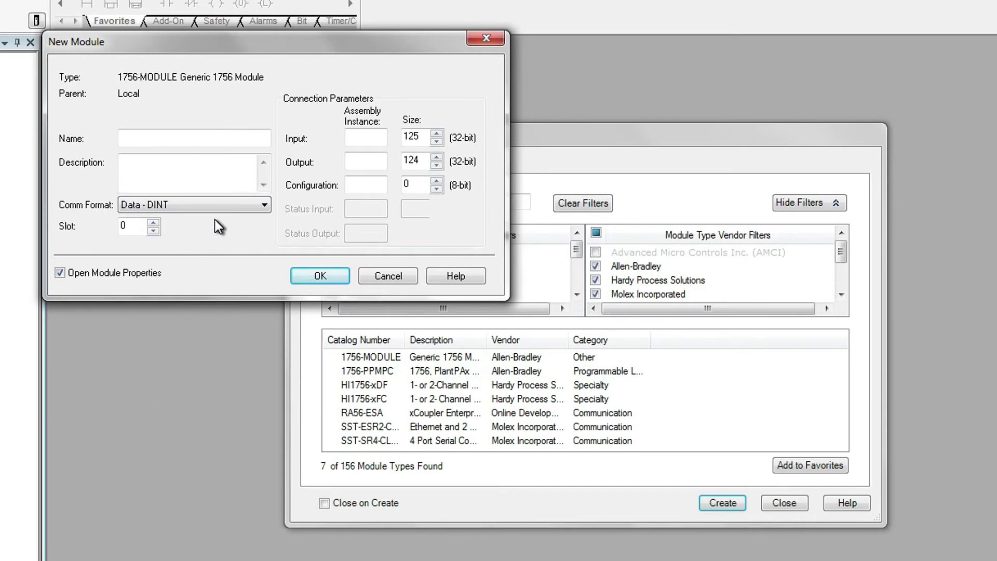
{"action": "left_click", "coordinate": [223, 204]}
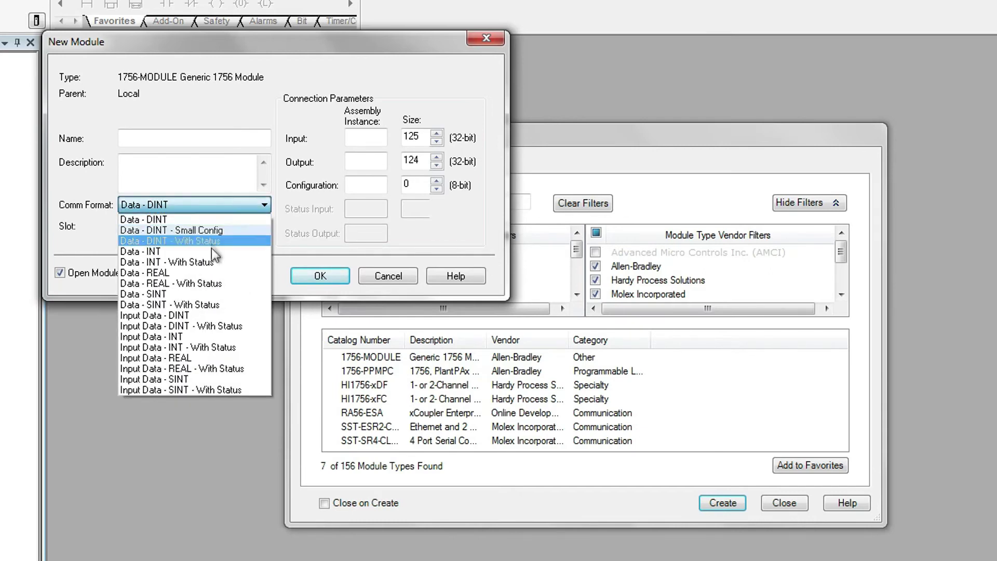
{"action": "left_click", "coordinate": [213, 251]}
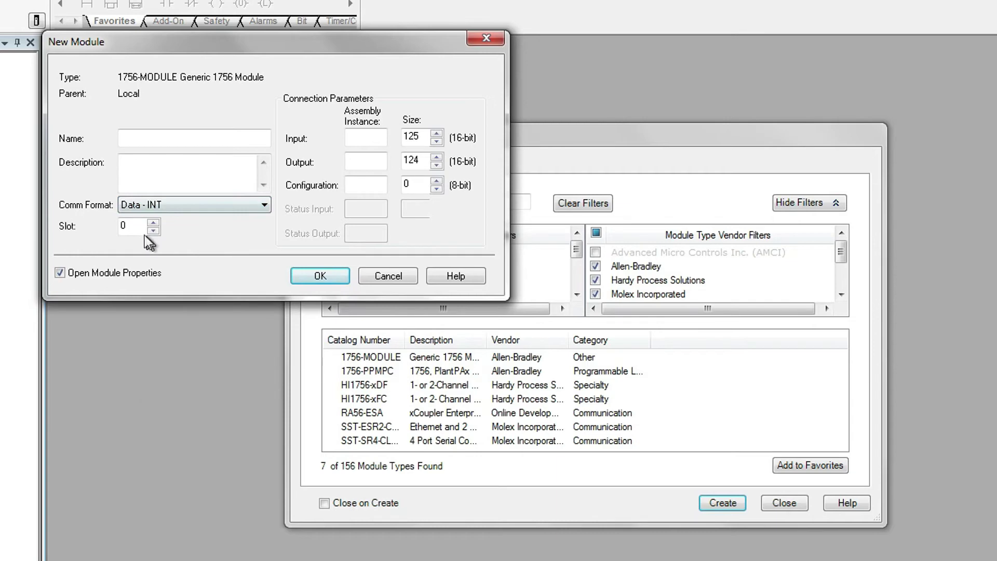
Set the generic module's slot to 3, checking it against the simulator's slot in the Chassis Monitor
{"action": "left_click", "coordinate": [153, 222]}
{"action": "left_click", "coordinate": [153, 222]}
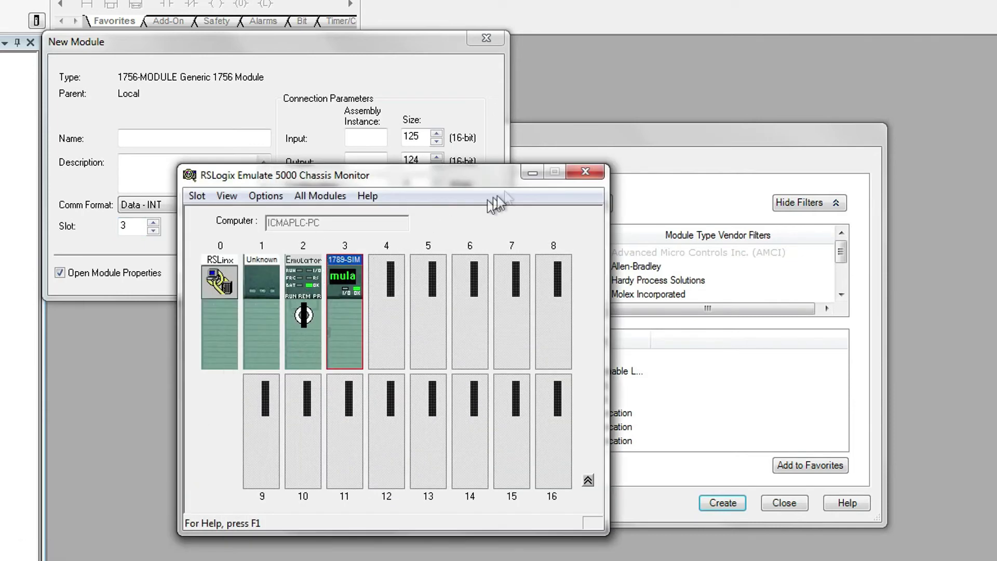
{"action": "left_click", "coordinate": [525, 170]}
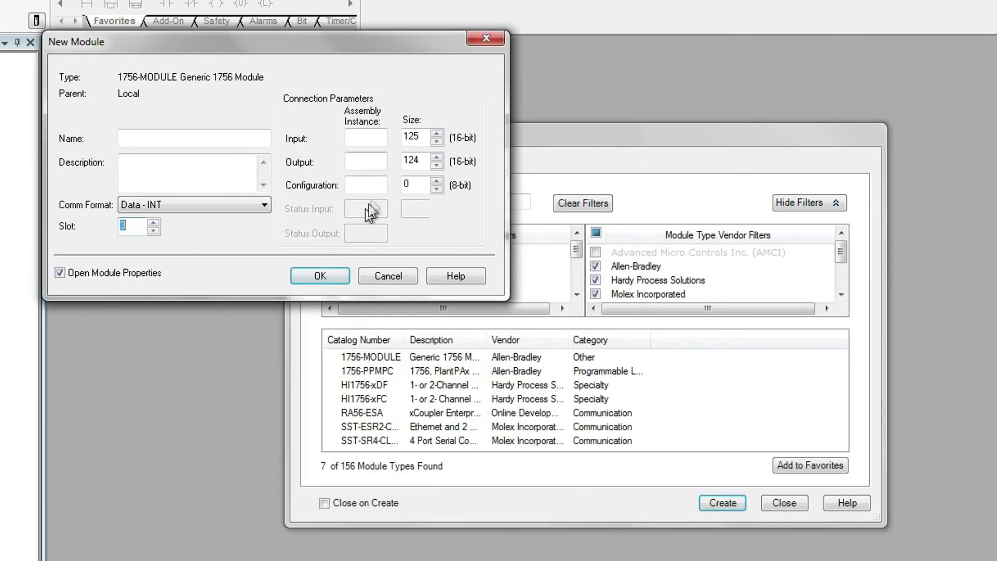
Set the module's assembly instances to 1 for input, 2 for output and 16 for configuration
{"action": "left_click", "coordinate": [347, 160]}
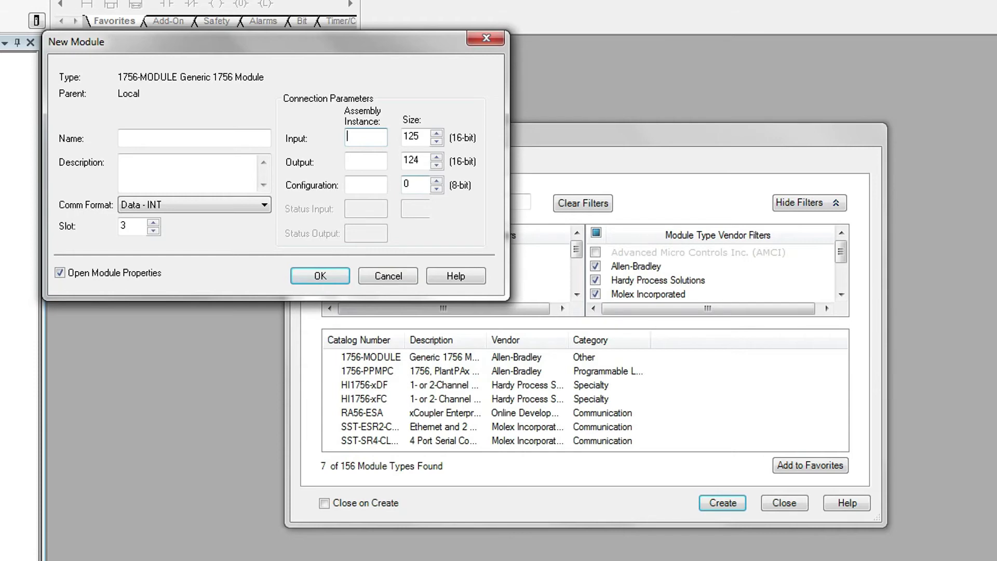
{"action": "left_click", "coordinate": [358, 184]}
{"action": "type", "text": "1"}
{"action": "key", "text": "Tab"}
{"action": "type", "text": "216"}
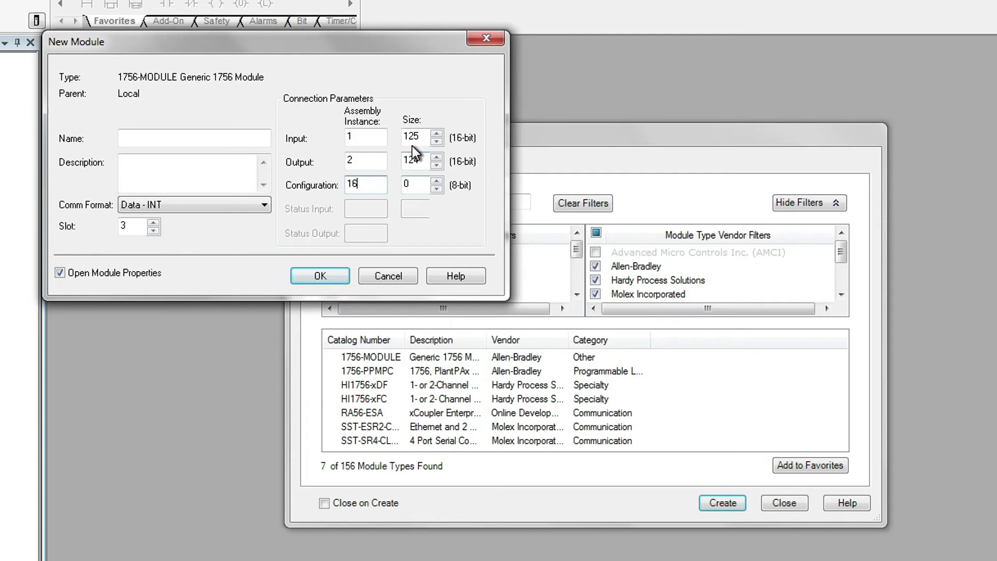
{"action": "key", "text": "Tab"}
{"action": "key", "text": "Tab"}
{"action": "key", "text": "Tab"}
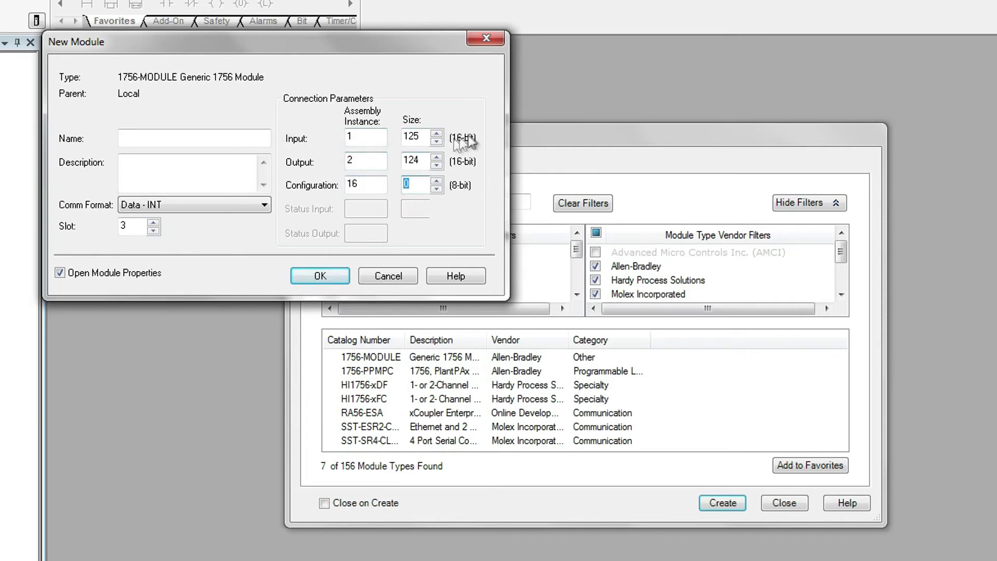
Choose the Data - DINT communication format, set the input and output sizes to 1, and create the module
{"action": "left_click", "coordinate": [161, 206]}
{"action": "left_click", "coordinate": [179, 220]}
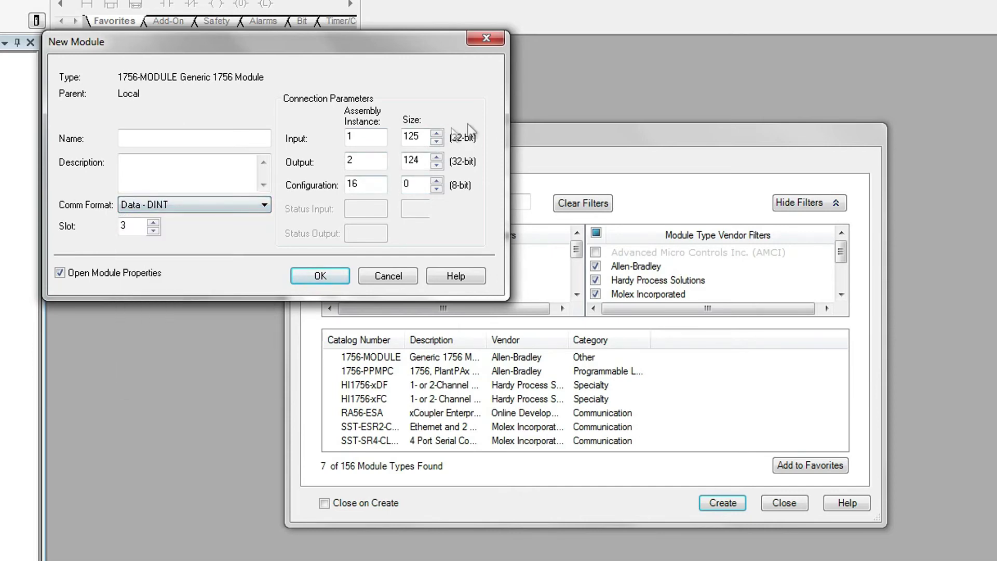
{"action": "double_click", "coordinate": [411, 136]}
{"action": "type", "text": "1"}
{"action": "double_click", "coordinate": [413, 160]}
{"action": "type", "text": "1"}
{"action": "double_click", "coordinate": [401, 188]}
{"action": "left_click", "coordinate": [329, 278]}
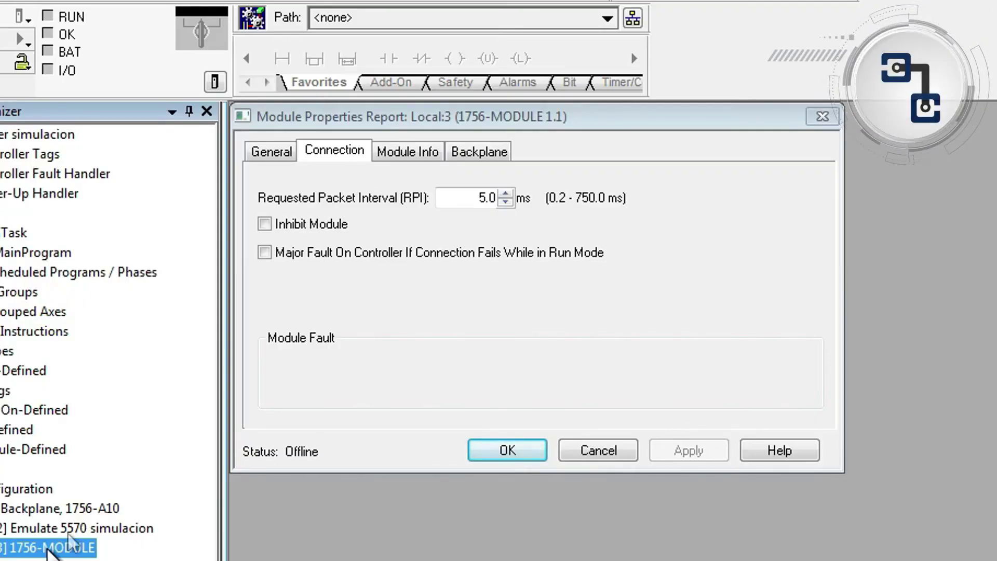
Set the 1756-MODULE connection's requested packet interval to 50.0 ms and accept the module properties
{"action": "left_click", "coordinate": [343, 155]}
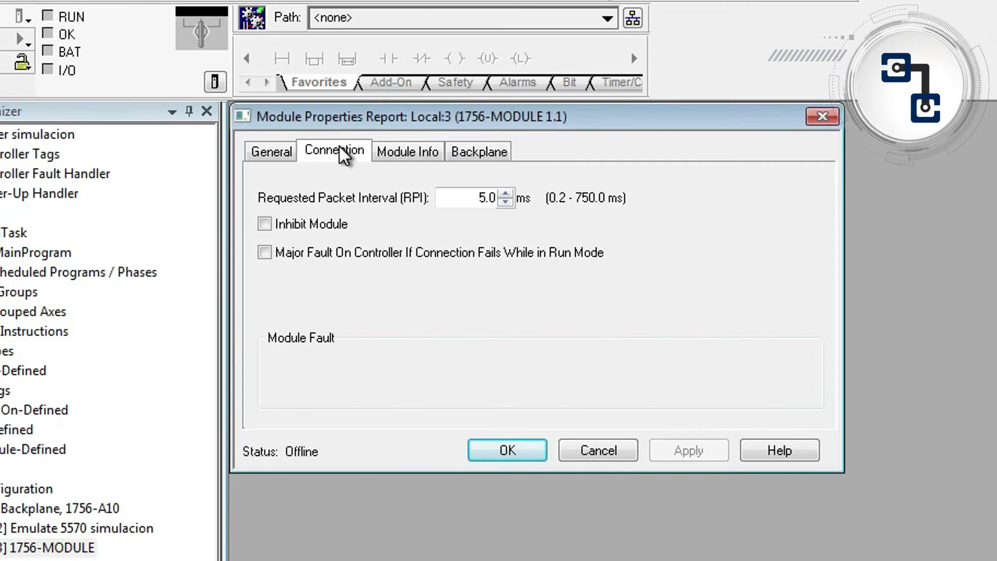
{"action": "key", "text": "Tab"}
{"action": "type", "text": "50.0"}
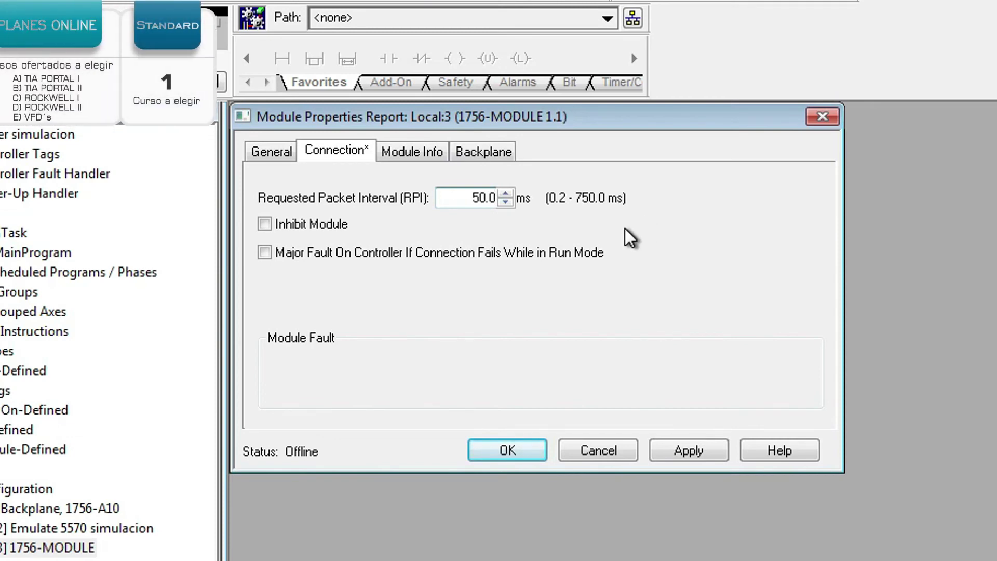
{"action": "left_click", "coordinate": [508, 451]}
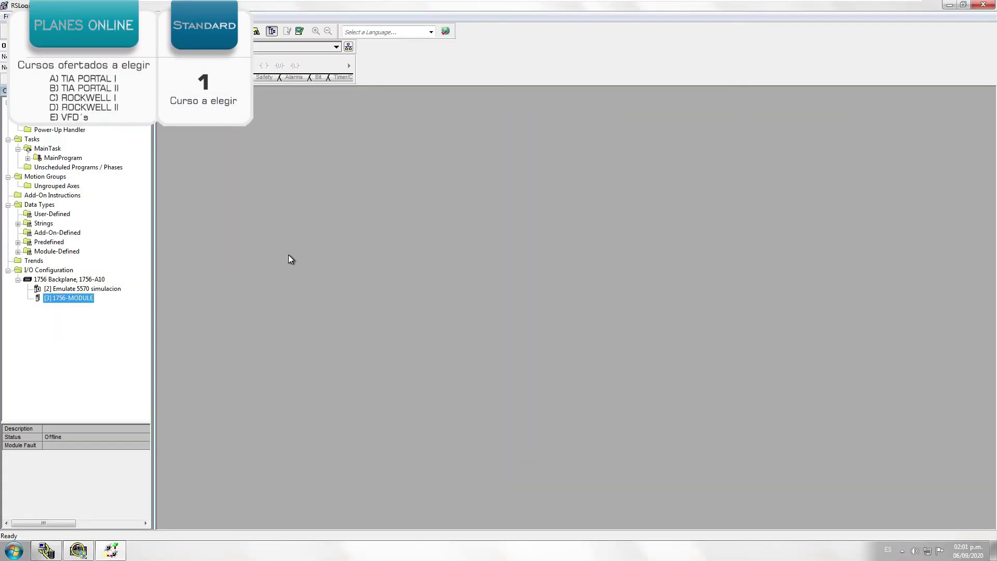
Open MainProgram's MainRoutine and fill rung 0 with Examine On, Examine Off and Examine On contacts followed by an Output Energize coil
{"action": "left_click", "coordinate": [65, 158]}
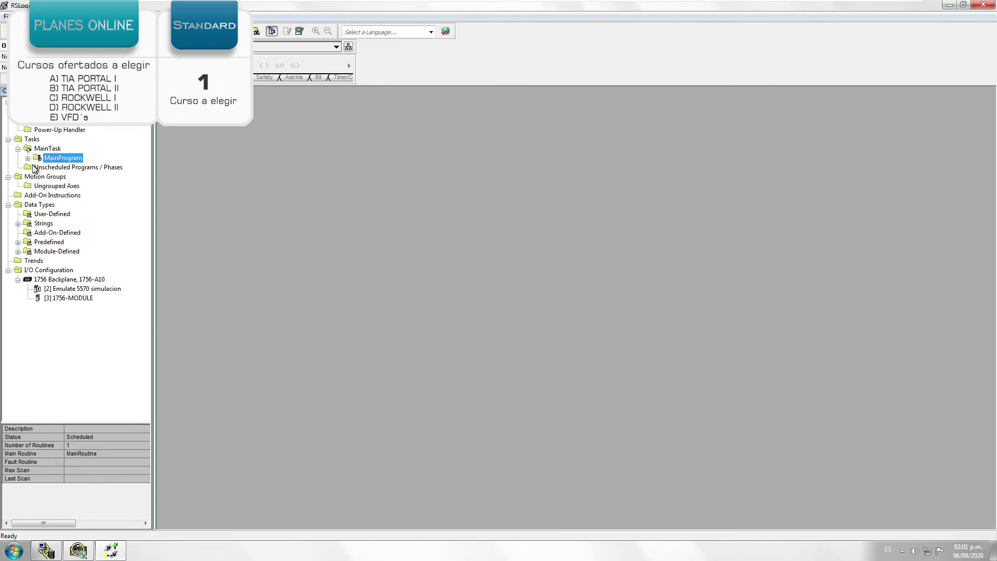
{"action": "left_click", "coordinate": [27, 158]}
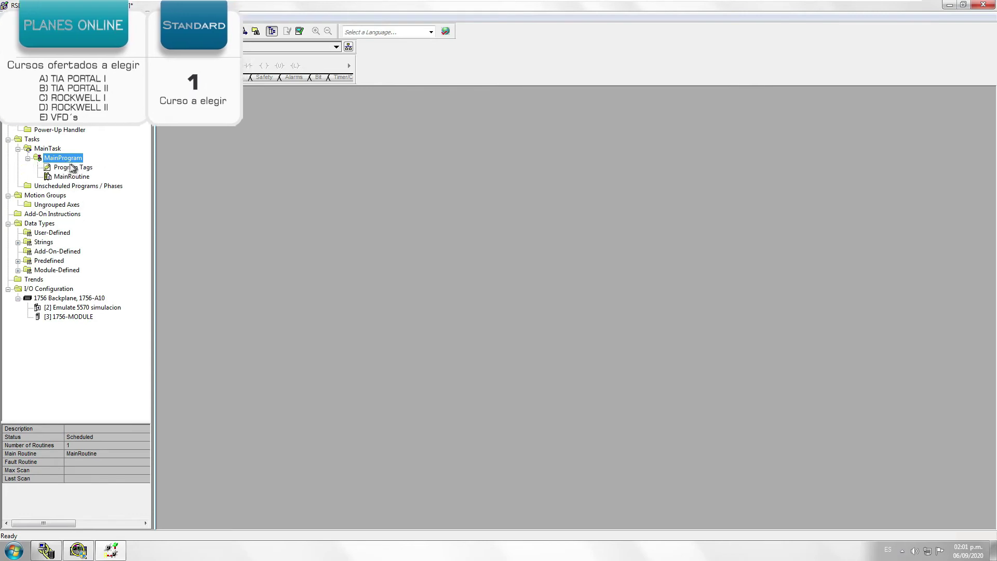
{"action": "double_click", "coordinate": [86, 177]}
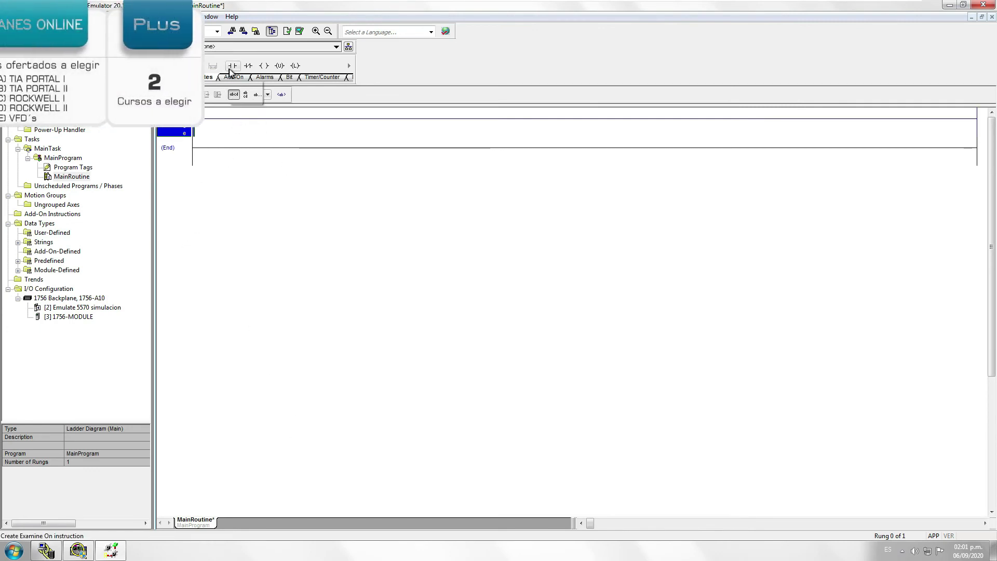
{"action": "left_click", "coordinate": [258, 156]}
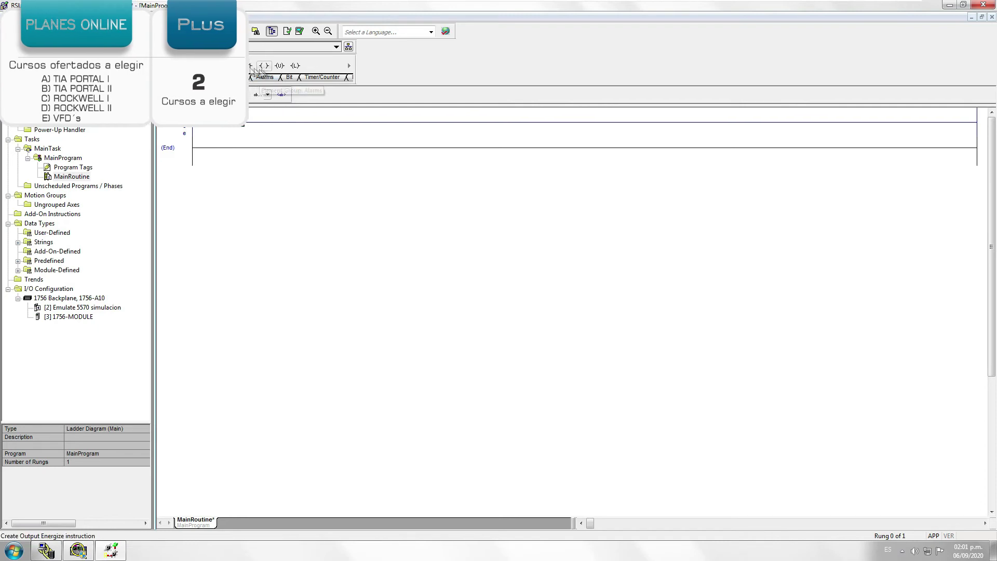
{"action": "left_click", "coordinate": [232, 65]}
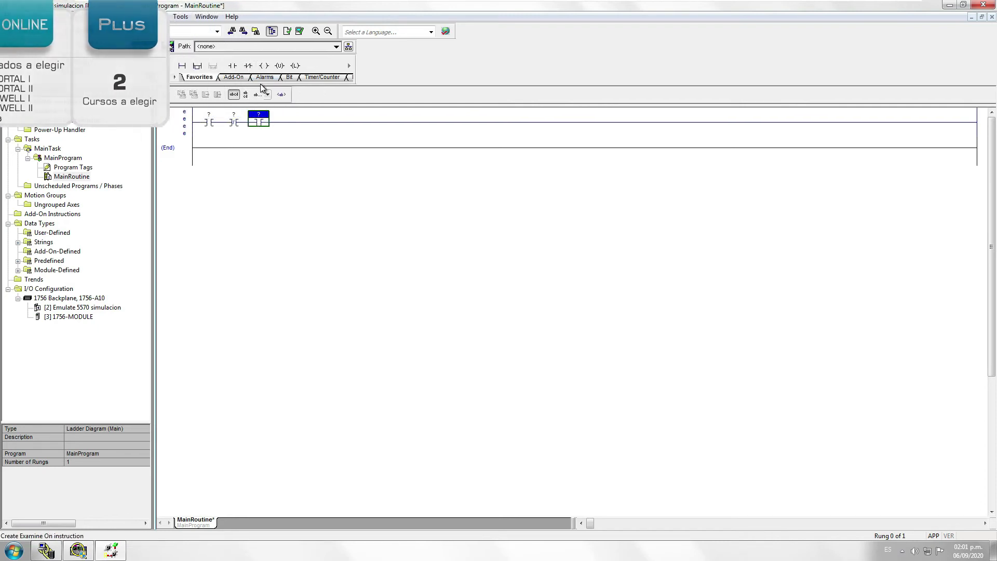
{"action": "left_click", "coordinate": [264, 65]}
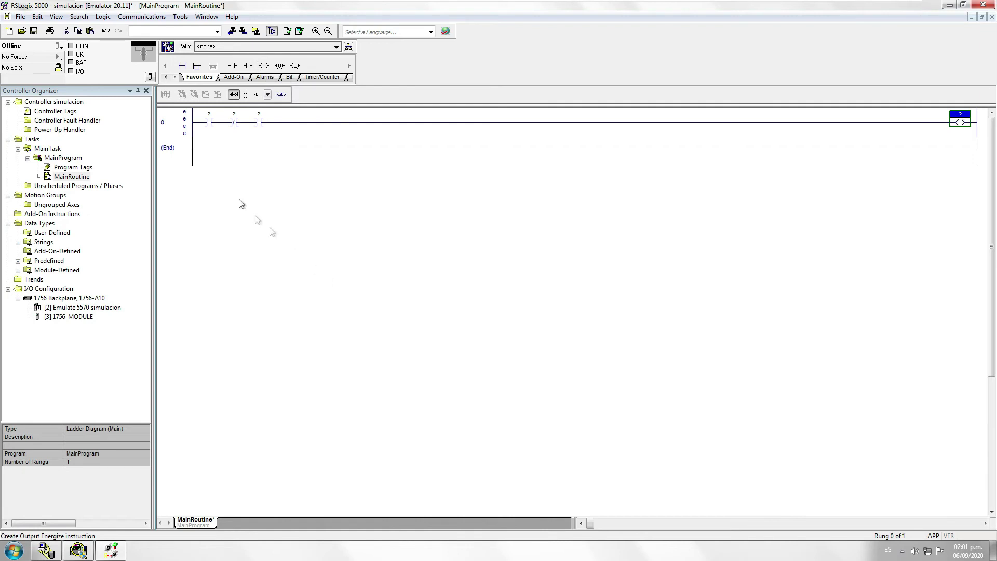
Add a branch around the third contact on rung 0, with an Examine On contact in parallel
{"action": "left_click", "coordinate": [258, 122]}
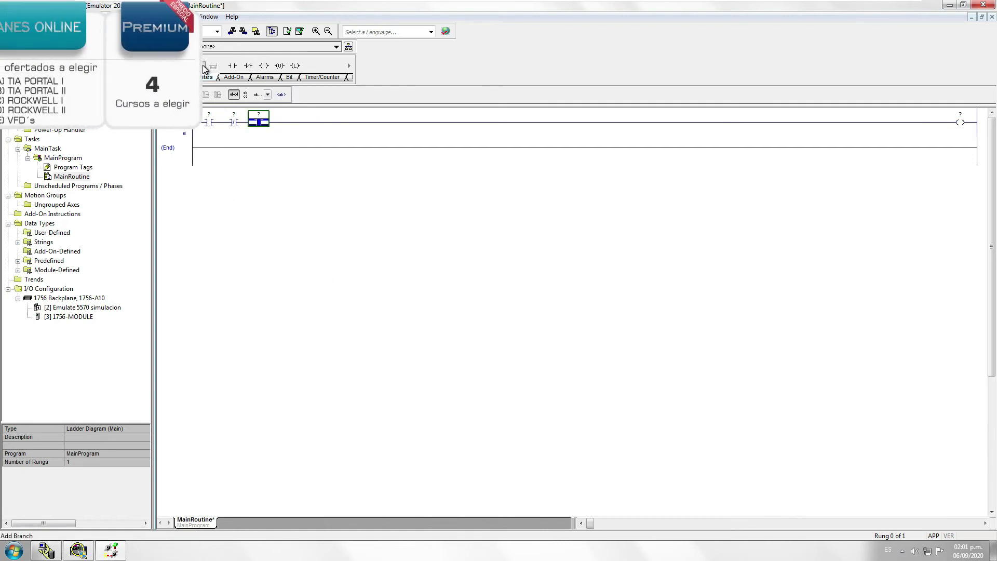
{"action": "left_click", "coordinate": [202, 64]}
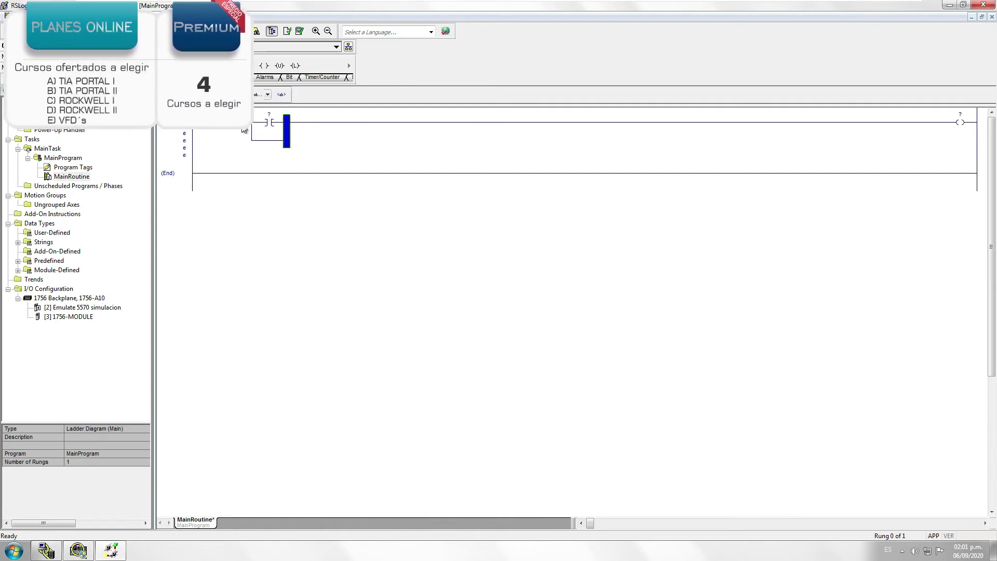
{"action": "left_click_drag", "start_coordinate": [286, 133], "coordinate": [269, 142]}
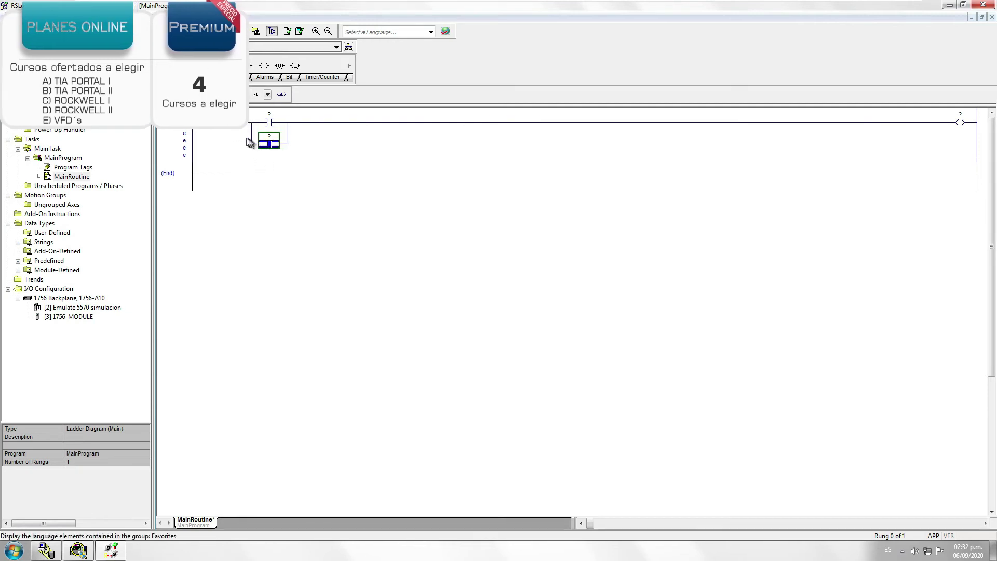
Assign the operand _PARO_EMERGENCIAKM1 to the first contact on rung 0
{"action": "left_click", "coordinate": [209, 119]}
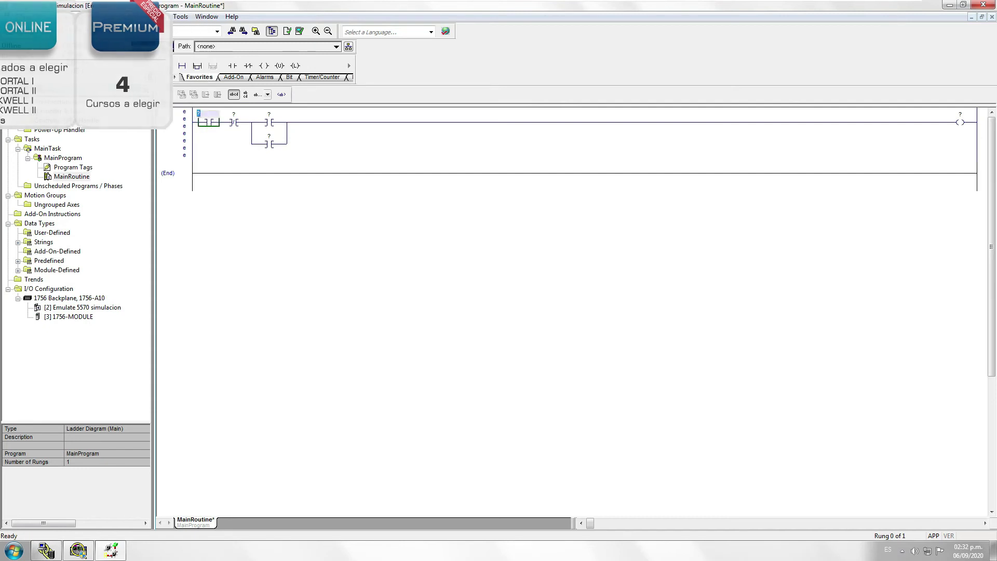
{"action": "double_click", "coordinate": [209, 119]}
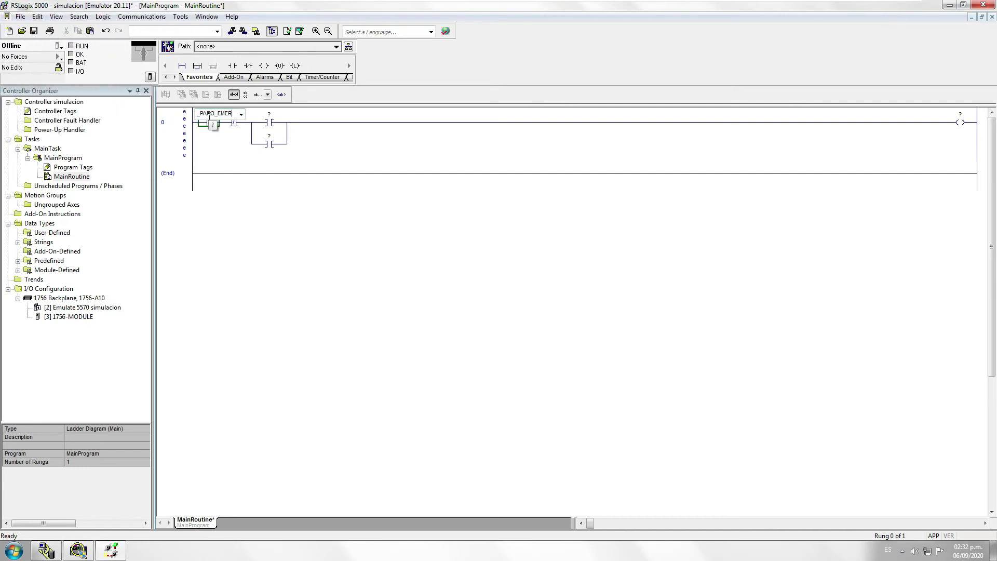
{"action": "type", "text": "_PARO_EMERGENCIAKM1"}
{"action": "key", "text": "Return"}
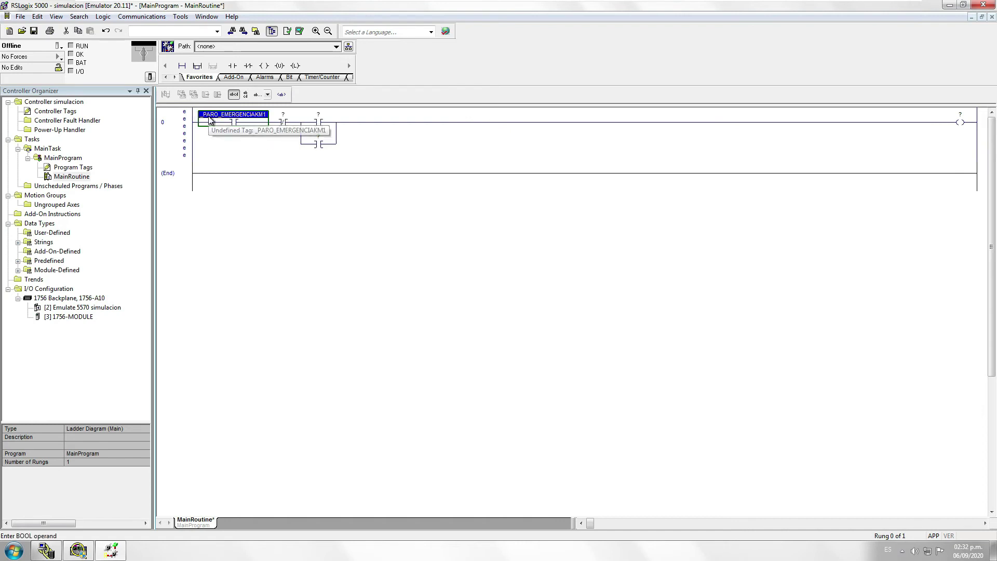
Create the _PARO_EMERGENCIAKM1 tag as an alias for Local:3:I.Data[0].0
{"action": "right_click", "coordinate": [210, 116]}
{"action": "left_click", "coordinate": [246, 126]}
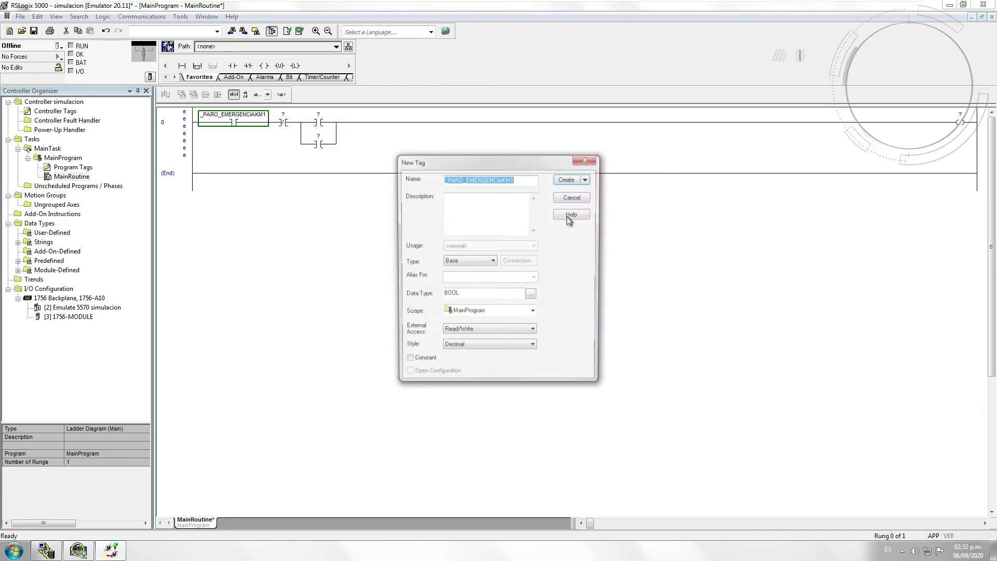
{"action": "left_click", "coordinate": [469, 261]}
{"action": "left_click", "coordinate": [454, 275]}
{"action": "left_click", "coordinate": [534, 278]}
{"action": "left_click", "coordinate": [457, 325]}
{"action": "left_click", "coordinate": [465, 335]}
{"action": "left_click", "coordinate": [458, 335]}
{"action": "left_click", "coordinate": [509, 344]}
{"action": "left_click", "coordinate": [464, 356]}
{"action": "key", "text": "Return"}
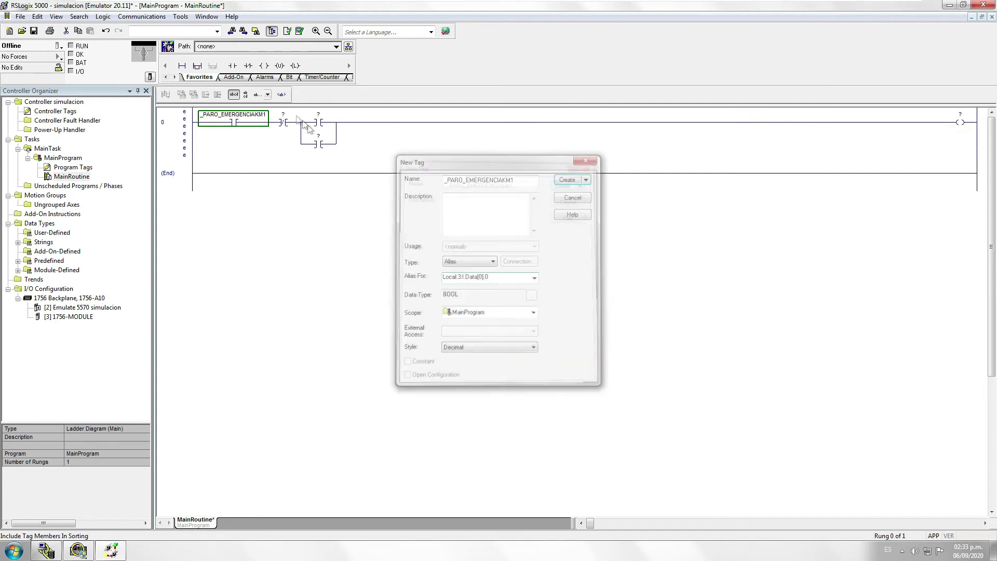
Assign the operand _PULSADOR_PAROKM1 to the Examine Off contact on rung 0
{"action": "type", "text": "_"}
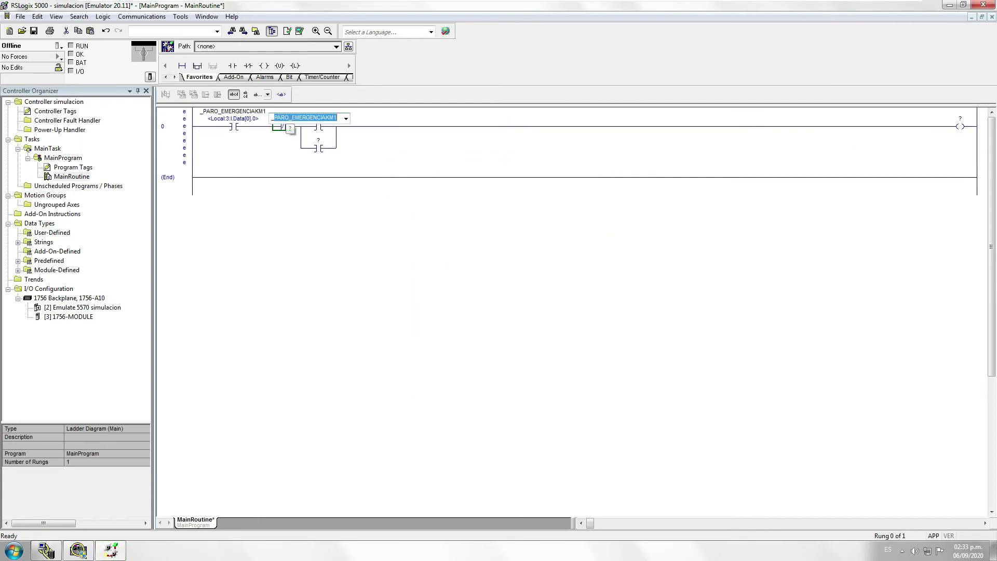
{"action": "type", "text": "POU"}
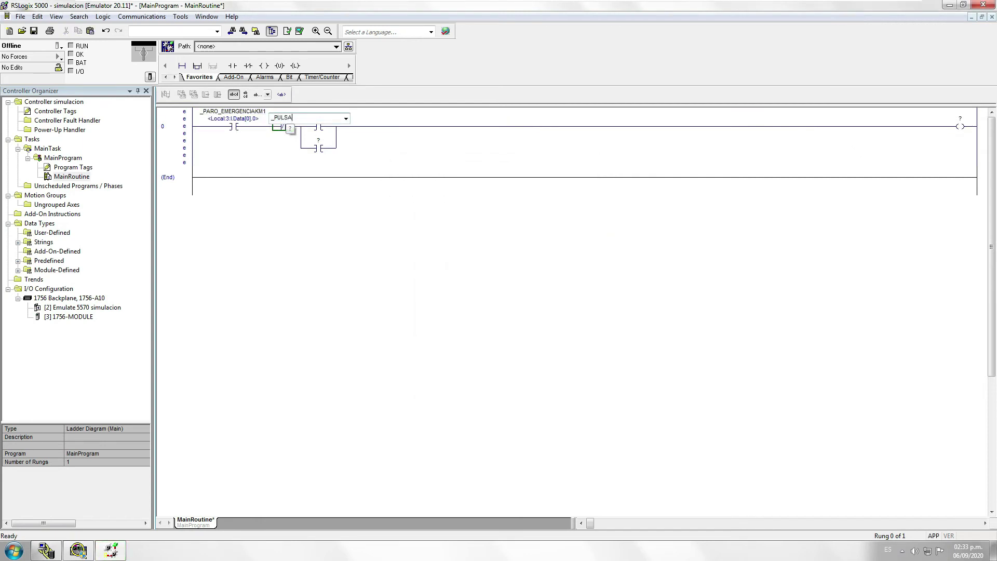
{"action": "type", "text": "LSADOR_PAROKM1"}
{"action": "key", "text": "Return"}
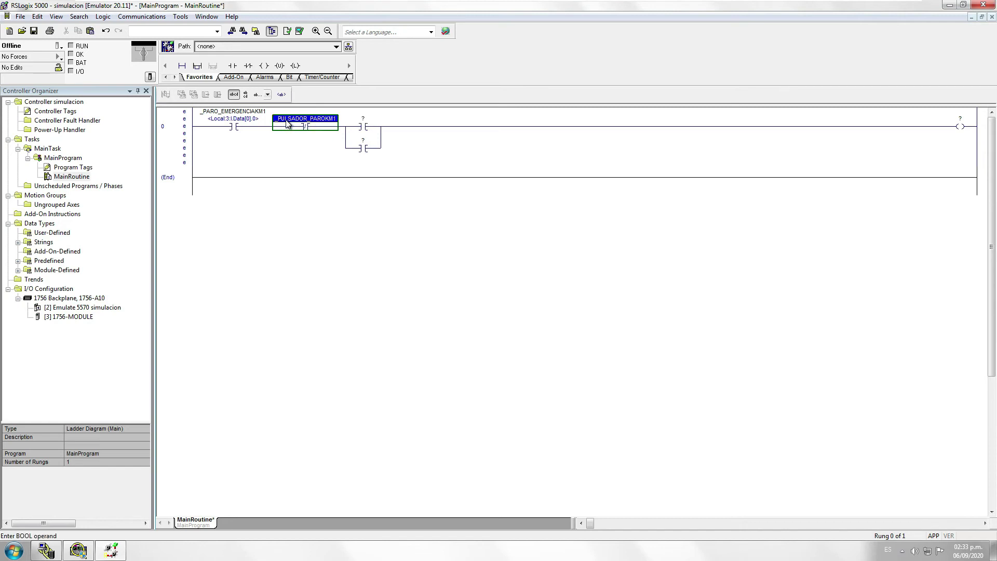
Create the _PULSADOR_PAROKM1 tag as an alias for Local:3:I.Data[0].1
{"action": "right_click", "coordinate": [284, 122]}
{"action": "left_click", "coordinate": [312, 126]}
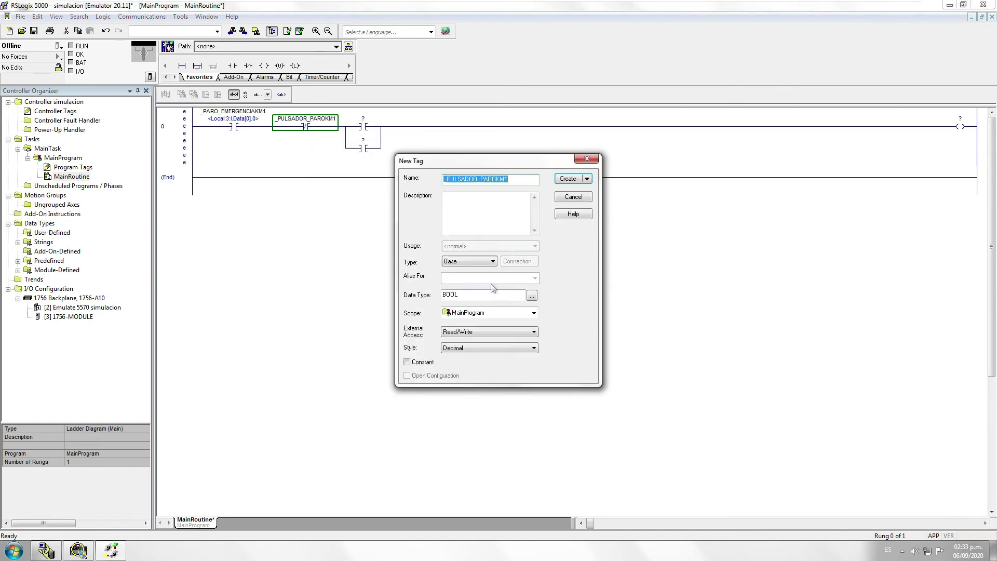
{"action": "left_click", "coordinate": [492, 261]}
{"action": "left_click", "coordinate": [457, 274]}
{"action": "left_click", "coordinate": [535, 278]}
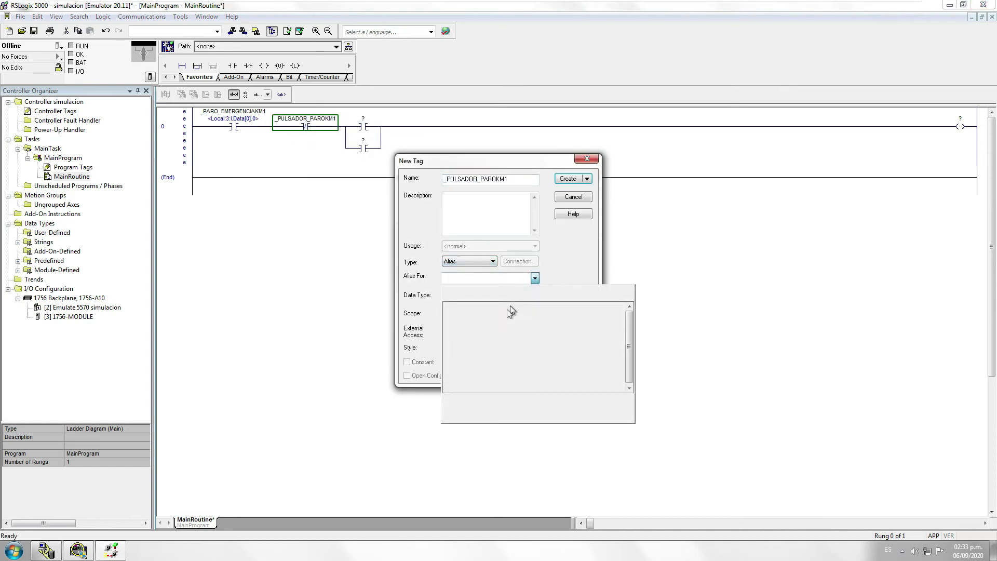
{"action": "left_click", "coordinate": [457, 334]}
{"action": "left_click", "coordinate": [492, 344]}
{"action": "left_click", "coordinate": [464, 344]}
{"action": "left_click", "coordinate": [485, 353]}
{"action": "left_click", "coordinate": [511, 353]}
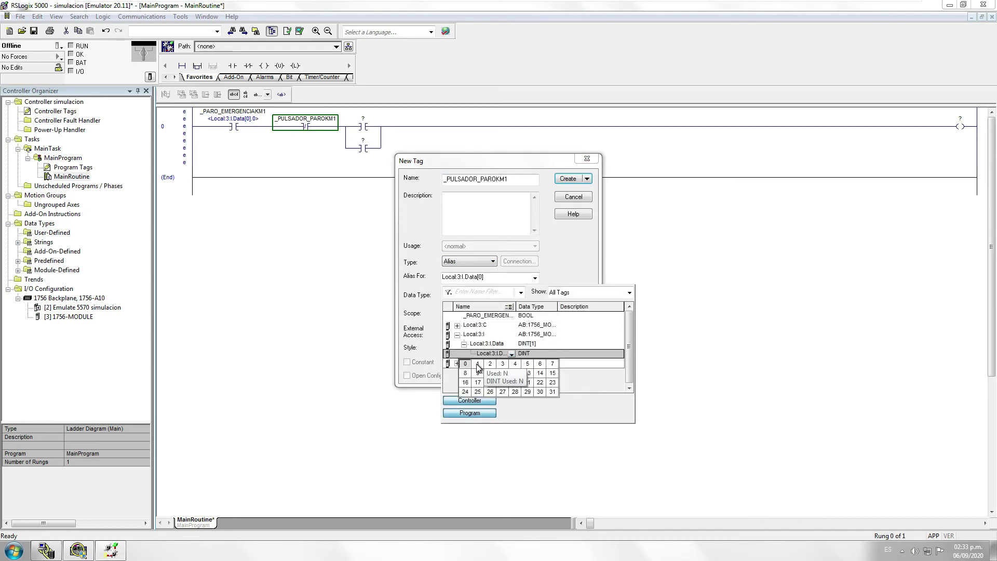
{"action": "left_click", "coordinate": [477, 364]}
{"action": "left_click", "coordinate": [566, 179]}
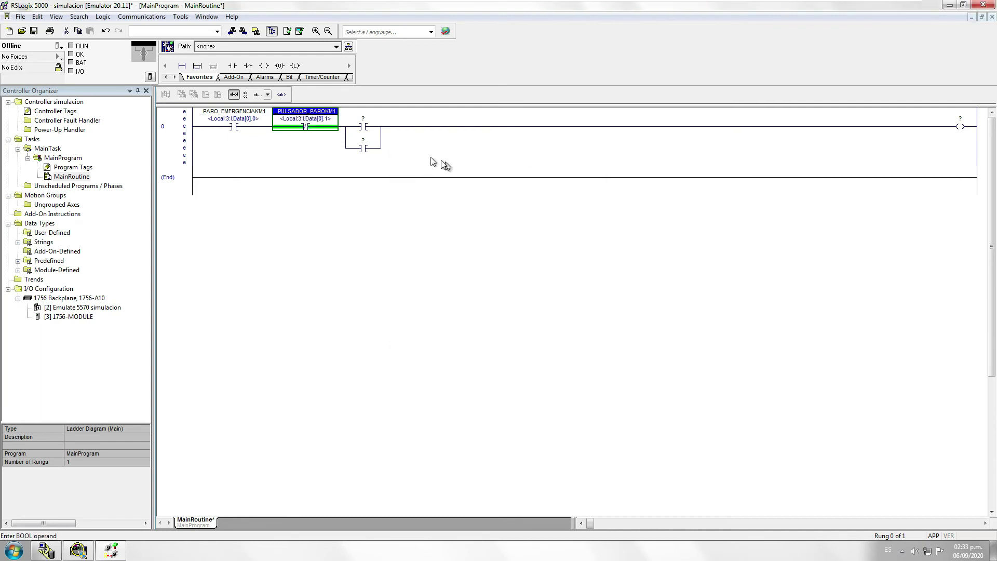
Assign the operand _PULSADOR_ARRANQUEKM1 to the upper contact of the branch on rung 0
{"action": "double_click", "coordinate": [362, 122]}
{"action": "type", "text": "_PU"}
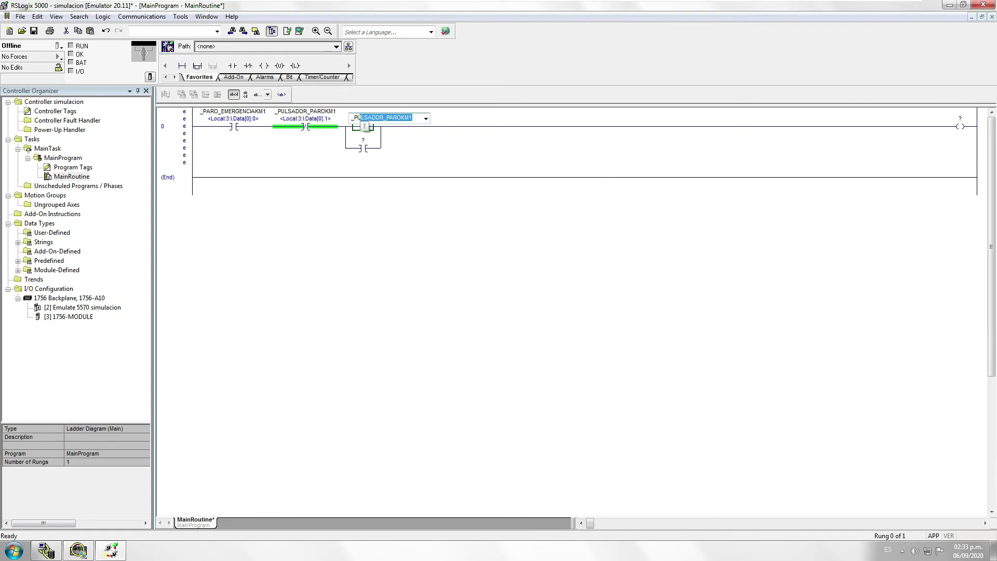
{"action": "type", "text": "LSADOR_ARRANQUEKM1"}
Create the _PULSADOR_ARRANQUEKM1 tag as an alias for Local:3:I.Data[0].2
{"action": "right_click", "coordinate": [361, 118]}
{"action": "left_click", "coordinate": [457, 123]}
{"action": "left_click", "coordinate": [474, 261]}
{"action": "left_click", "coordinate": [471, 261]}
{"action": "left_click", "coordinate": [457, 274]}
{"action": "left_click", "coordinate": [534, 278]}
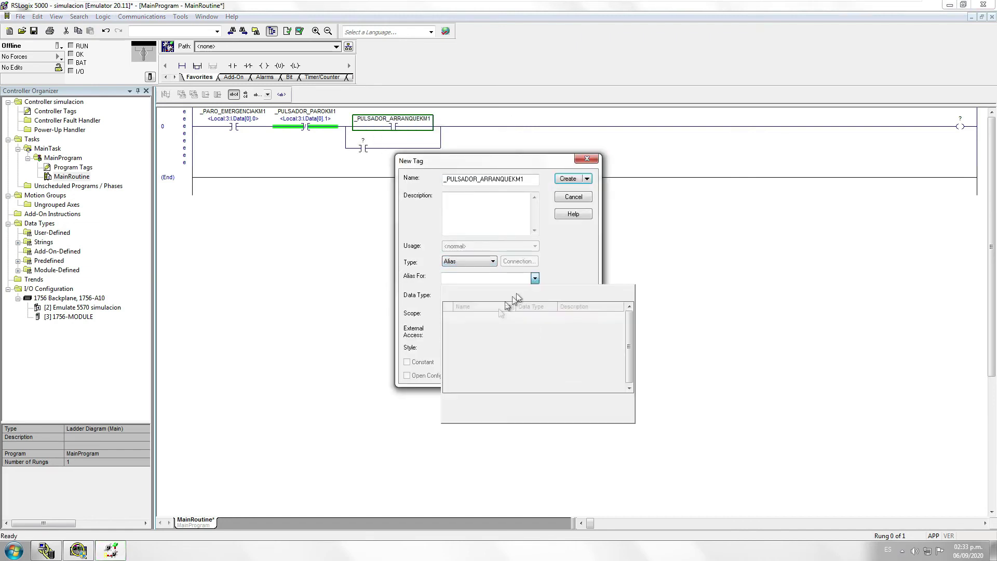
{"action": "left_click", "coordinate": [477, 343]}
{"action": "left_click", "coordinate": [457, 343]}
{"action": "left_click", "coordinate": [463, 353]}
{"action": "left_click", "coordinate": [488, 363]}
{"action": "left_click", "coordinate": [511, 363]}
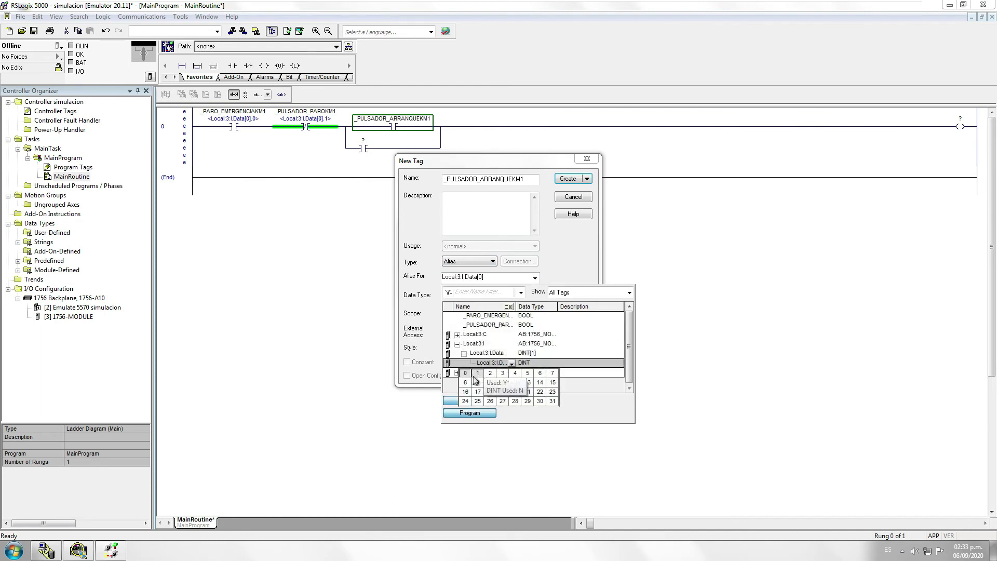
{"action": "left_click", "coordinate": [490, 373]}
{"action": "left_click", "coordinate": [566, 180]}
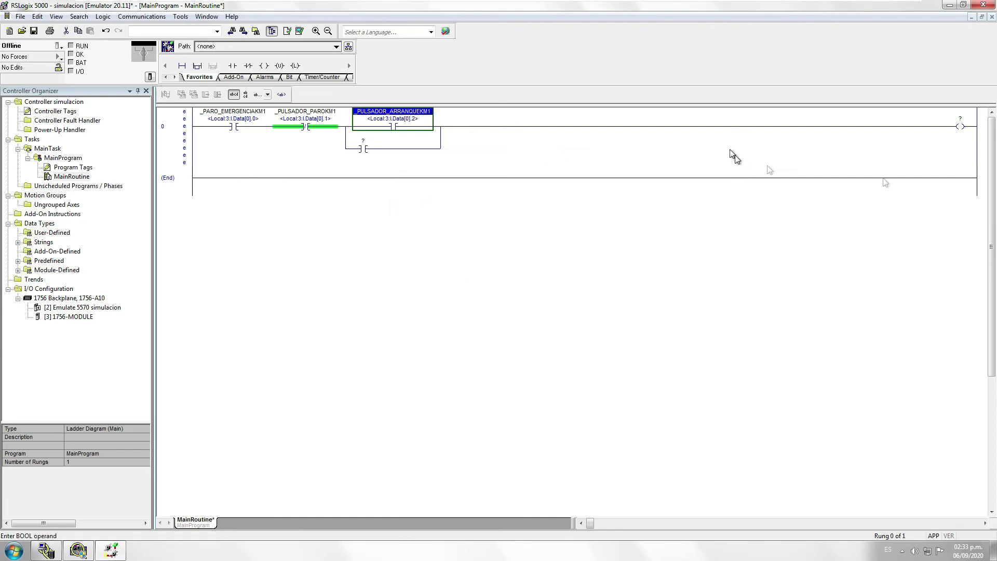
Assign the operand _SALIDAKM1 to the output coil on rung 0
{"action": "double_click", "coordinate": [964, 122]}
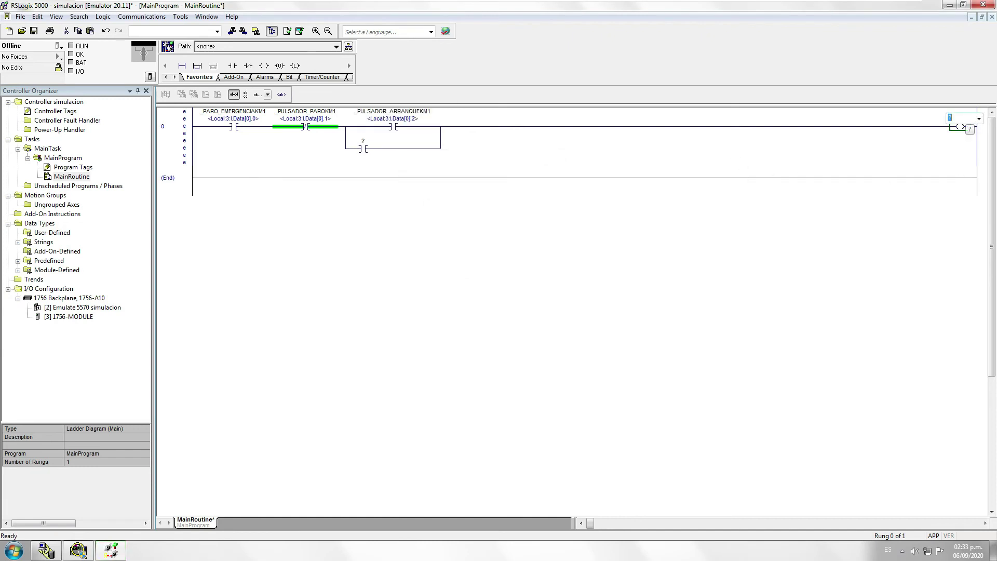
{"action": "type", "text": "_SAL"}
{"action": "key", "text": "Return"}
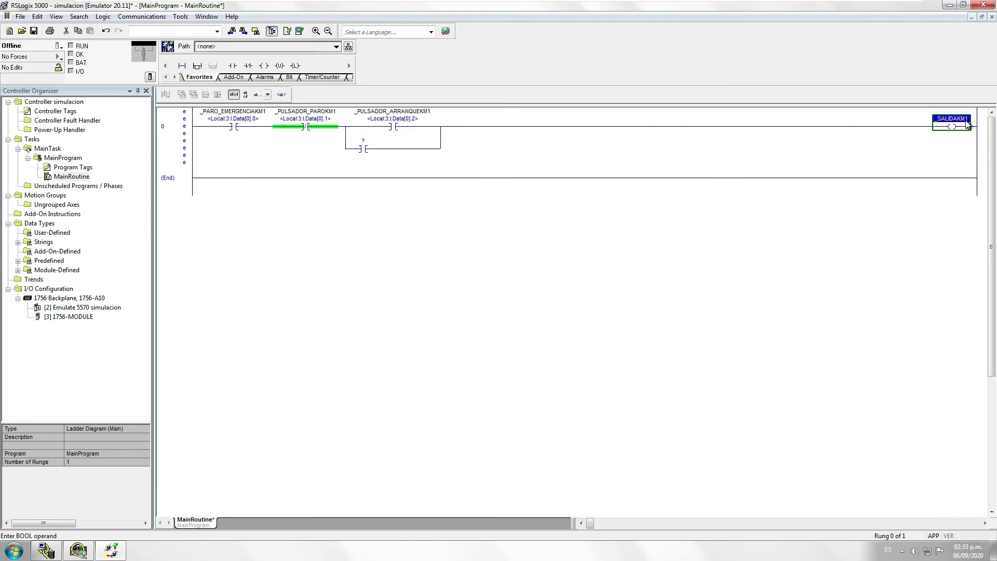
Create the _SALIDAKM1 tag as an alias for Local:3:O.Data[0].0
{"action": "right_click", "coordinate": [956, 124]}
{"action": "left_click", "coordinate": [953, 126]}
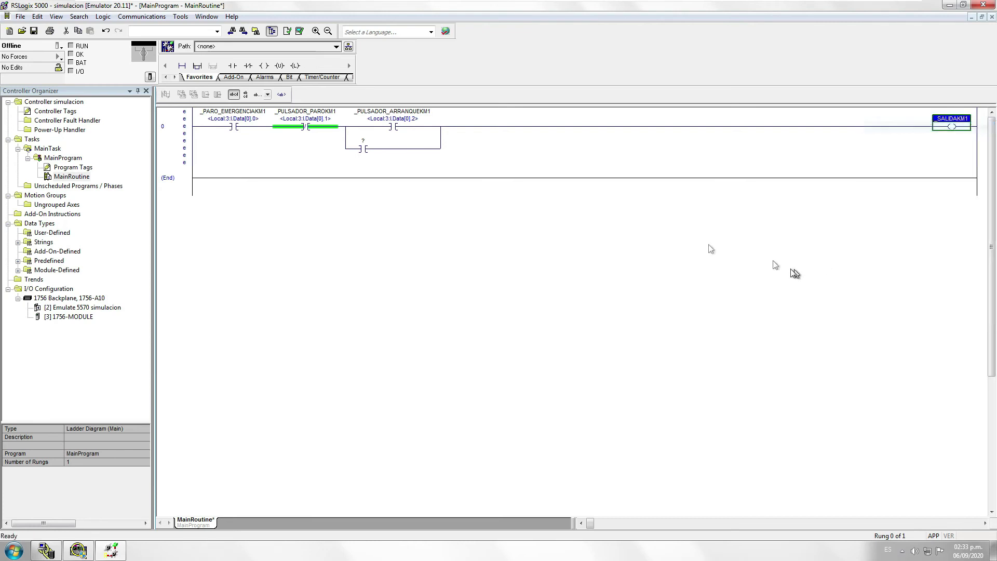
{"action": "left_click", "coordinate": [473, 262]}
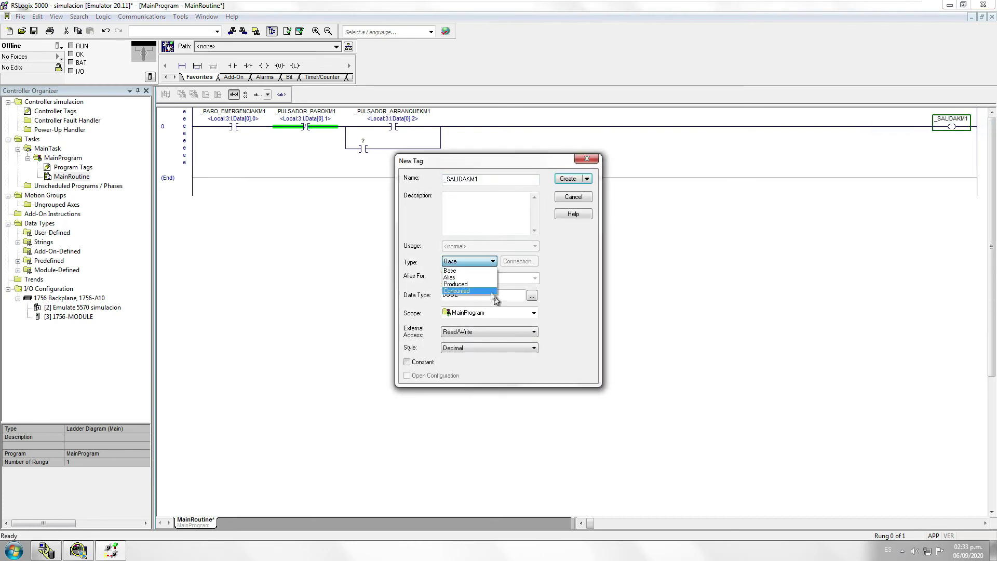
{"action": "left_click", "coordinate": [470, 278]}
{"action": "left_click", "coordinate": [534, 278]}
{"action": "double_click", "coordinate": [479, 378]}
{"action": "double_click", "coordinate": [480, 371]}
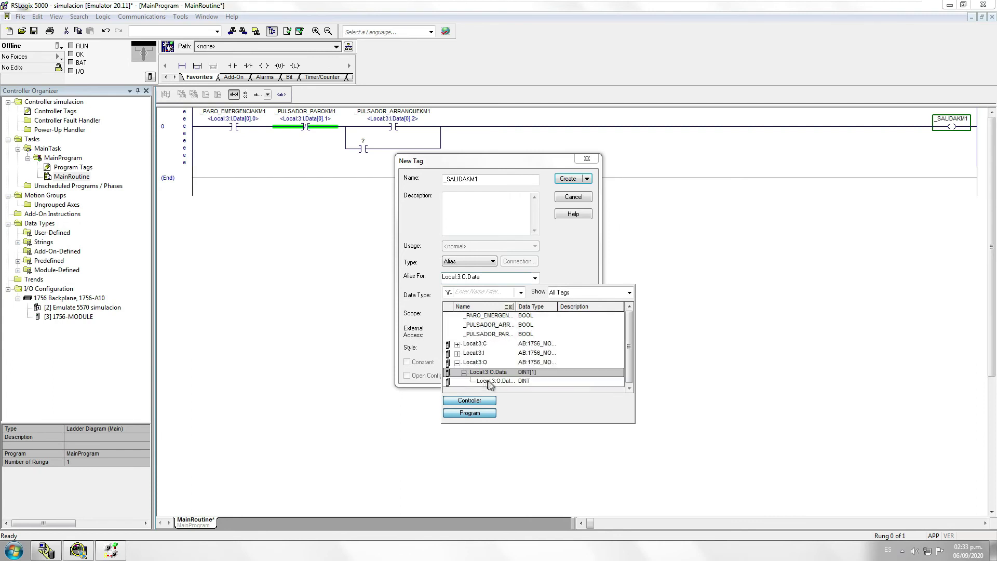
{"action": "left_click", "coordinate": [491, 381]}
{"action": "left_click", "coordinate": [465, 392]}
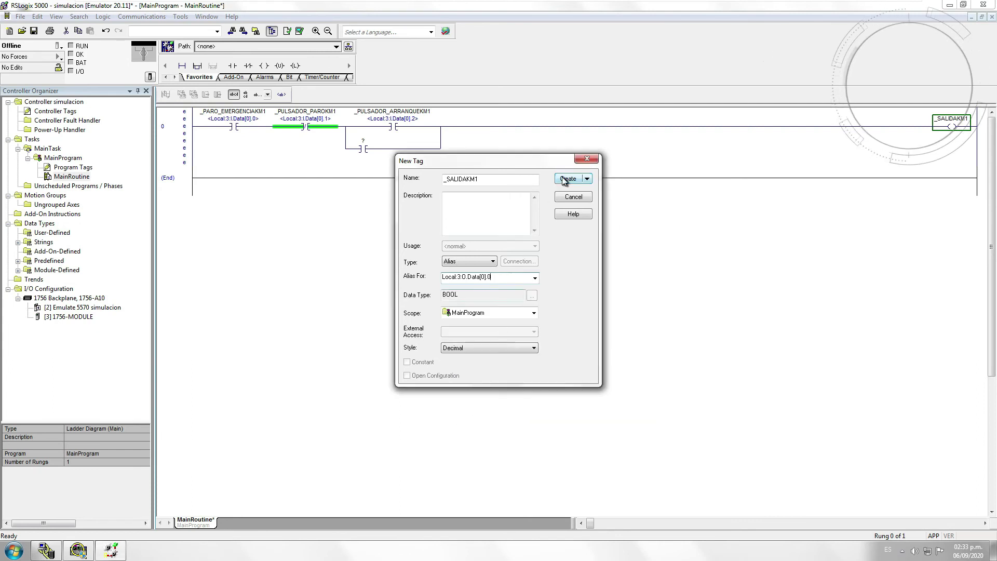
{"action": "left_click", "coordinate": [568, 178]}
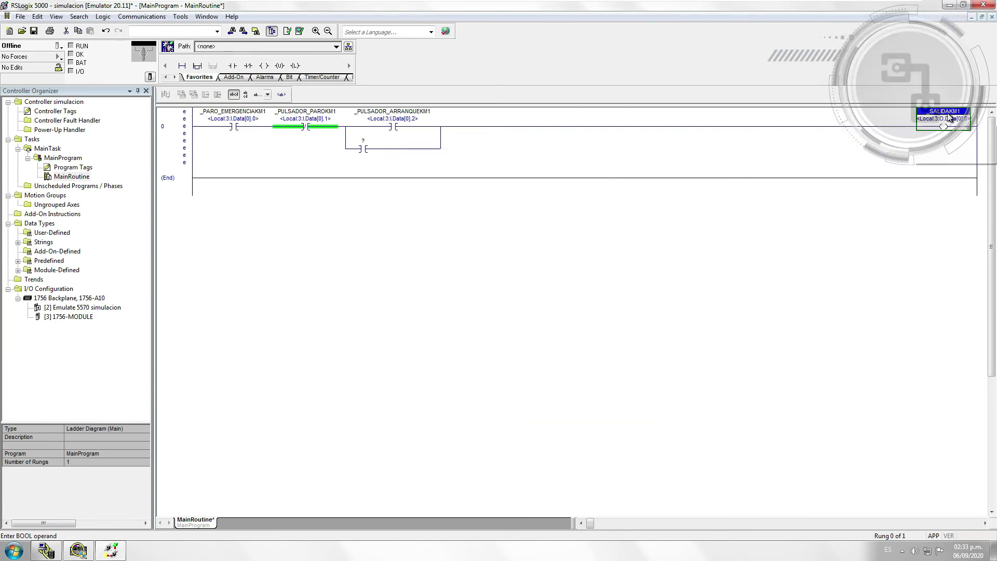
Assign the operand _SALIDAKM1 to the lower contact of the branch on rung 0
{"action": "double_click", "coordinate": [363, 146]}
{"action": "type", "text": "_SALIDAKM1"}
{"action": "key", "text": "Return"}
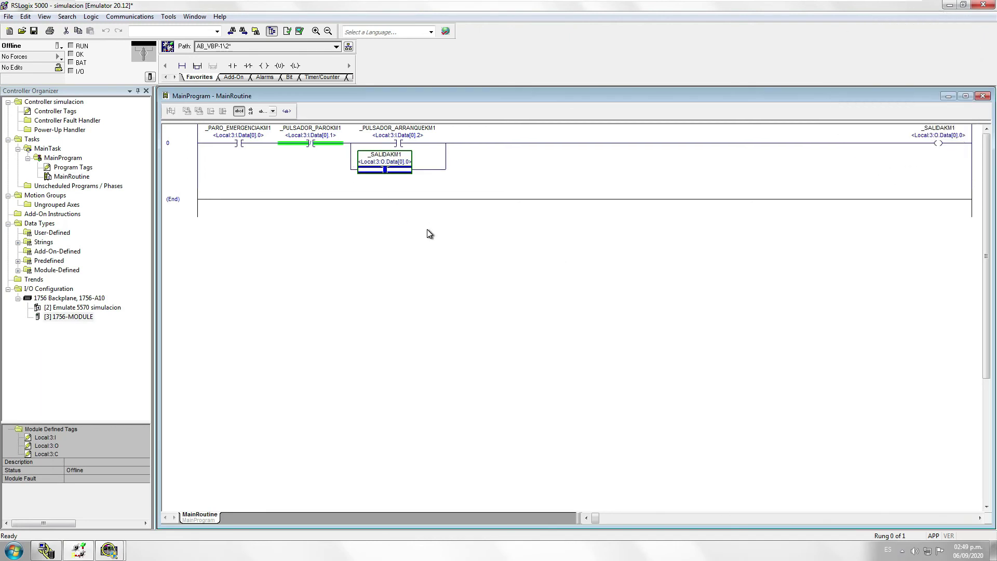
Verify the ladder routine and the whole controller project for errors
{"action": "left_click", "coordinate": [288, 32]}
{"action": "left_click", "coordinate": [299, 31]}
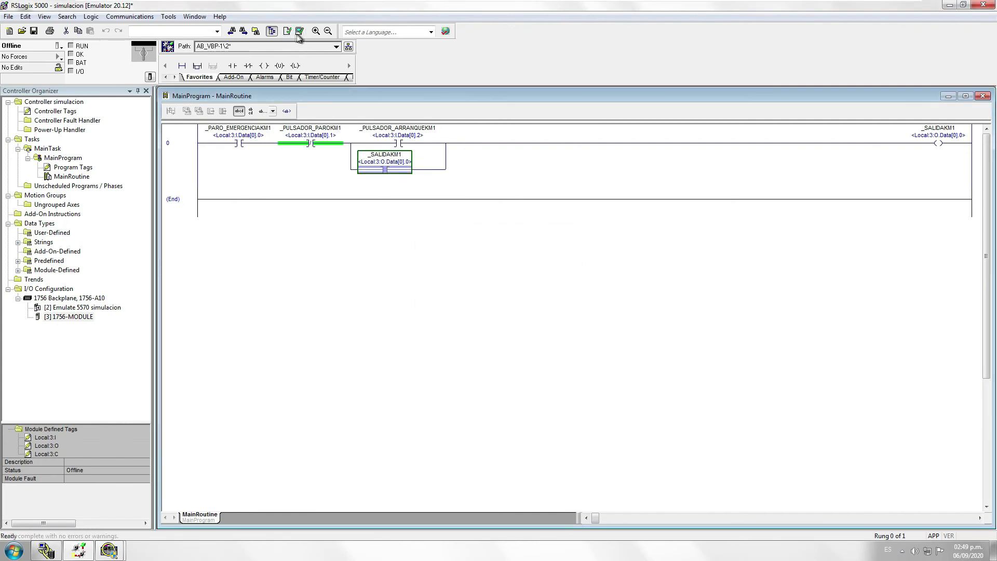
Download the project to the RSLogix 5000 Emulator in slot 02 of the virtual chassis and return the controller to Remote Run
{"action": "left_click", "coordinate": [147, 18]}
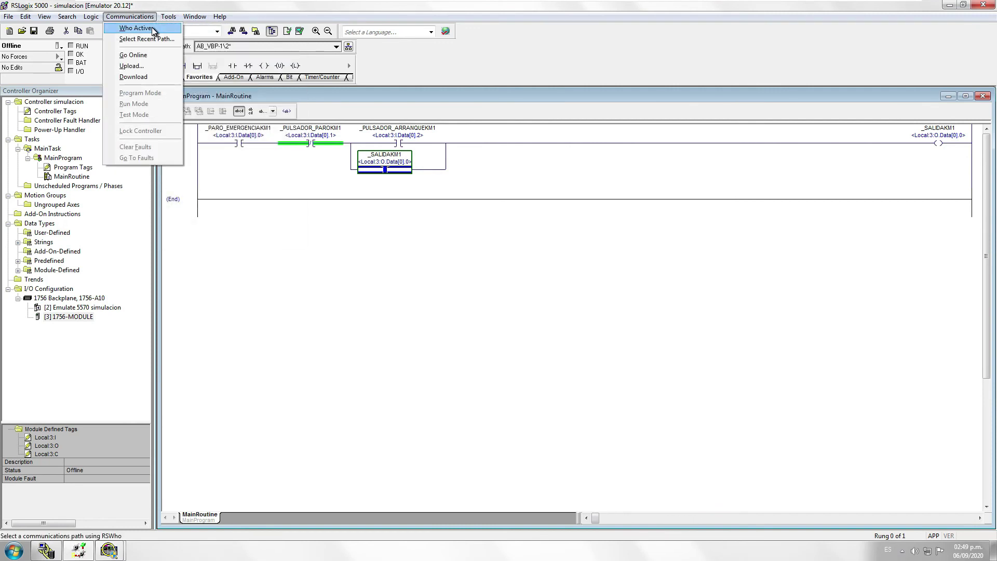
{"action": "left_click", "coordinate": [136, 28]}
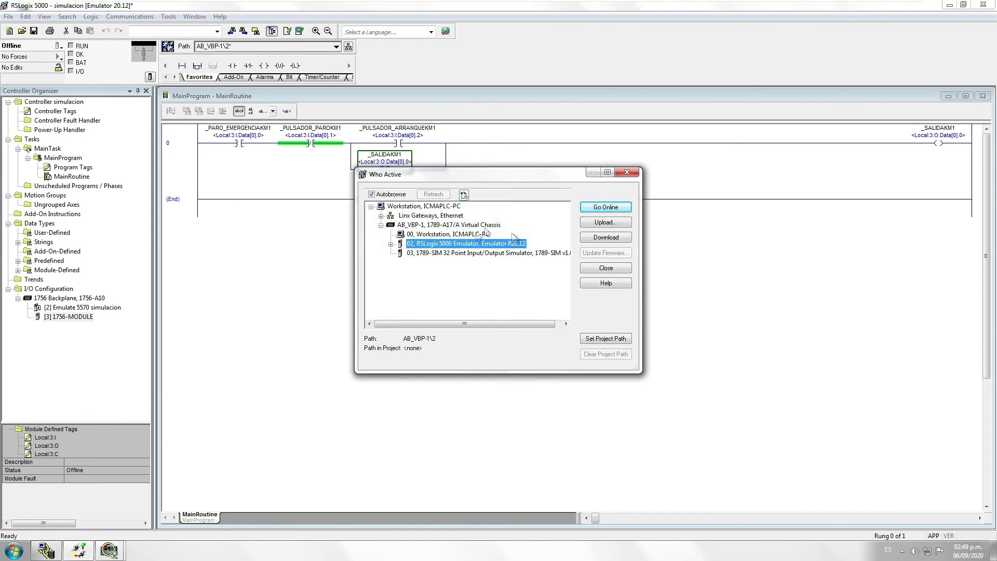
{"action": "left_click", "coordinate": [629, 241]}
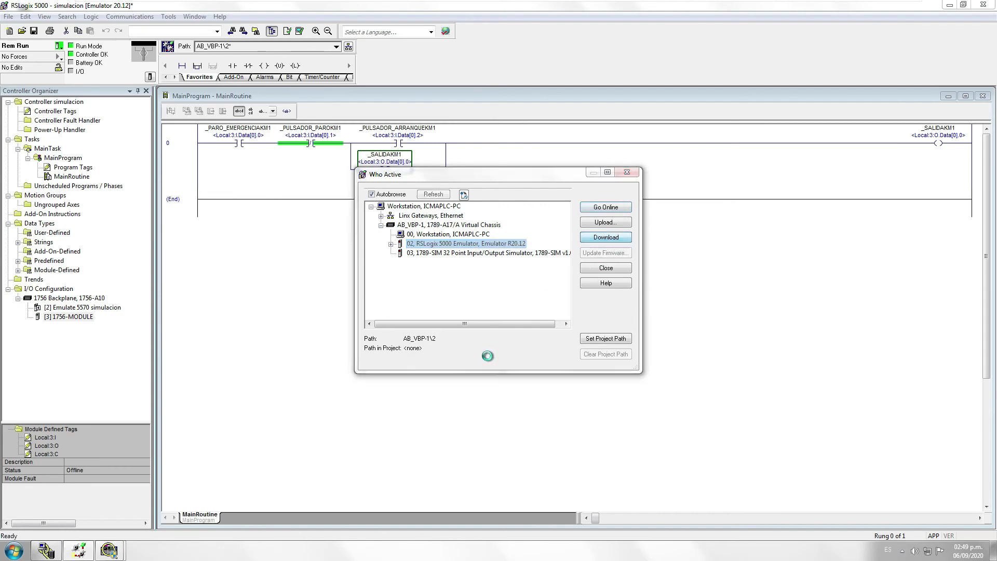
{"action": "left_click", "coordinate": [457, 366]}
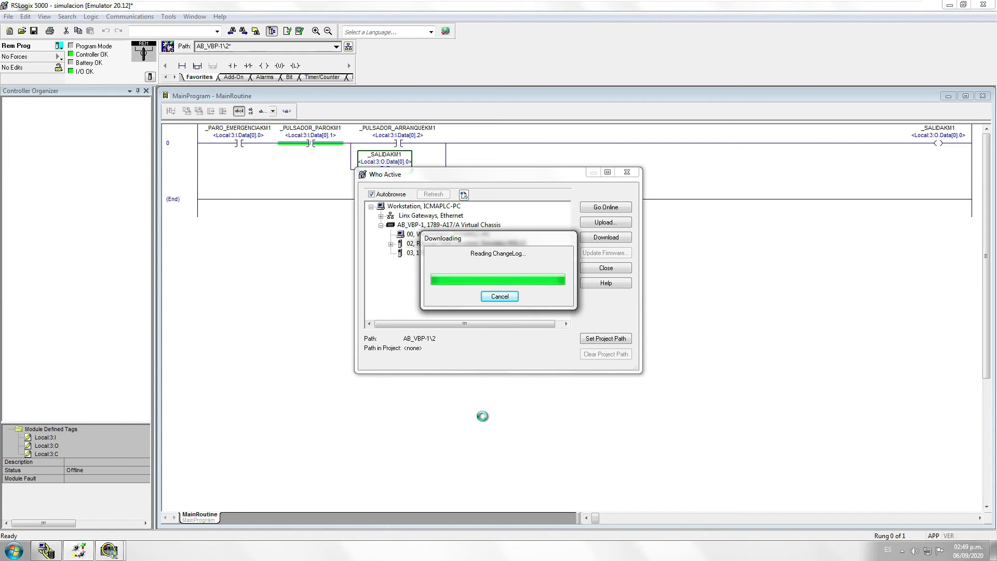
{"action": "left_click", "coordinate": [521, 301]}
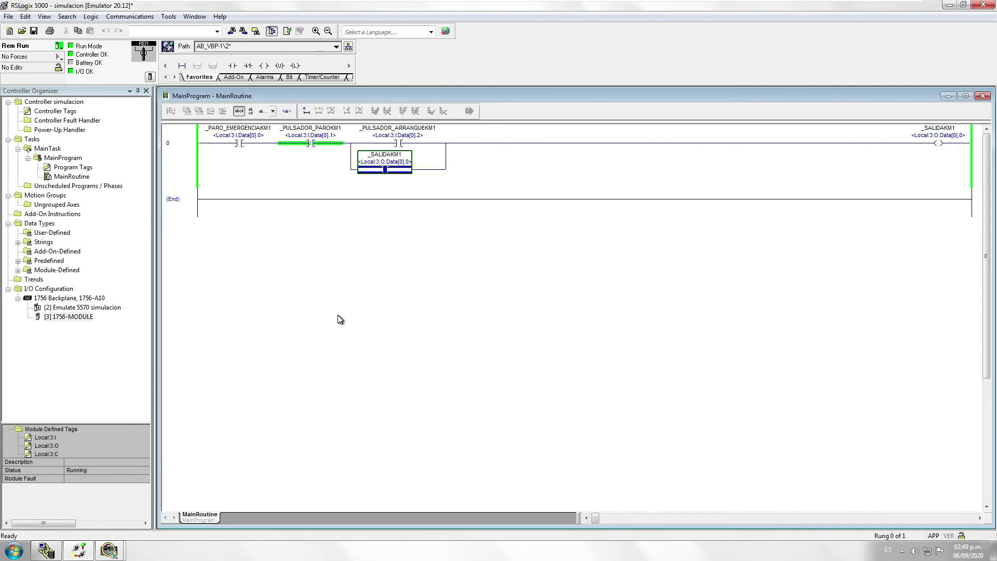
{"action": "left_click", "coordinate": [242, 143]}
{"action": "left_click", "coordinate": [310, 148]}
{"action": "left_click", "coordinate": [381, 146]}
{"action": "left_click", "coordinate": [387, 171]}
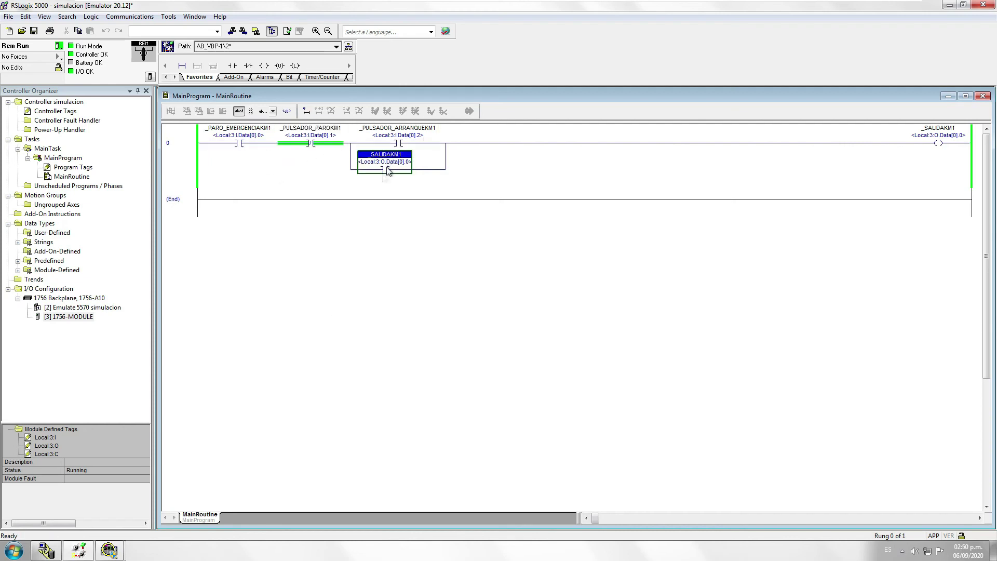
{"action": "left_click", "coordinate": [358, 205]}
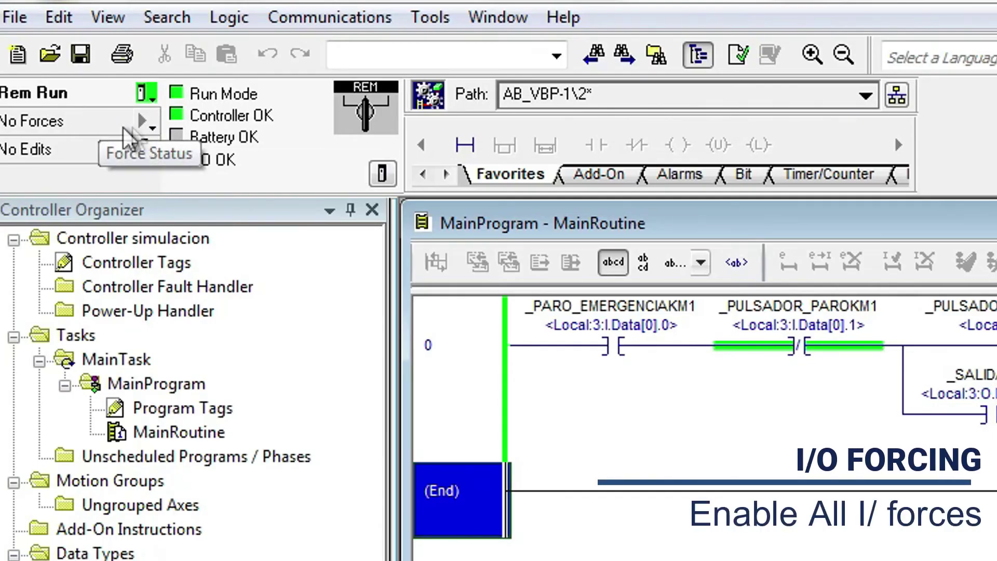
Enable all I/O forces in the controller
{"action": "left_click", "coordinate": [148, 126]}
{"action": "mouse_move", "coordinate": [260, 158]}
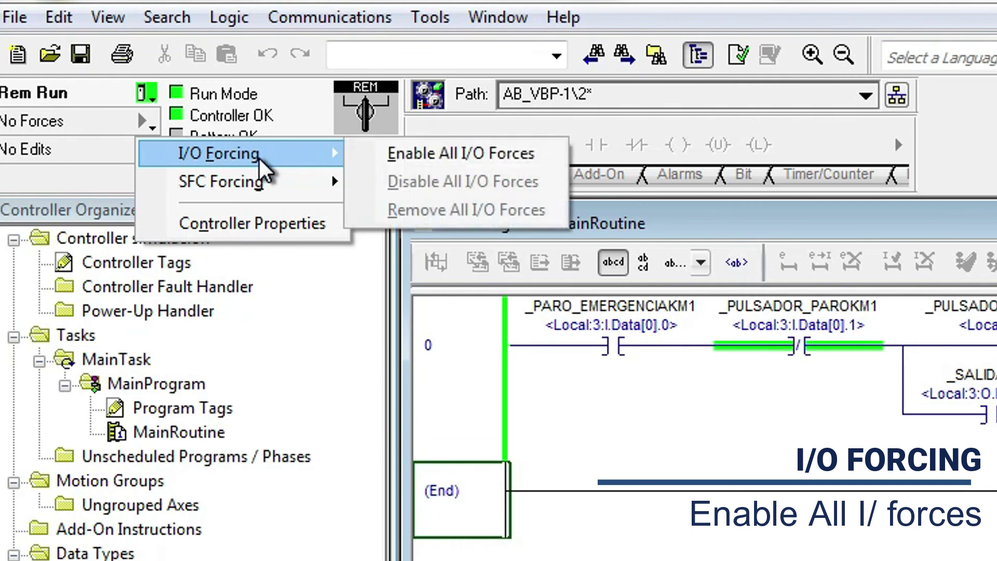
{"action": "left_click", "coordinate": [416, 161]}
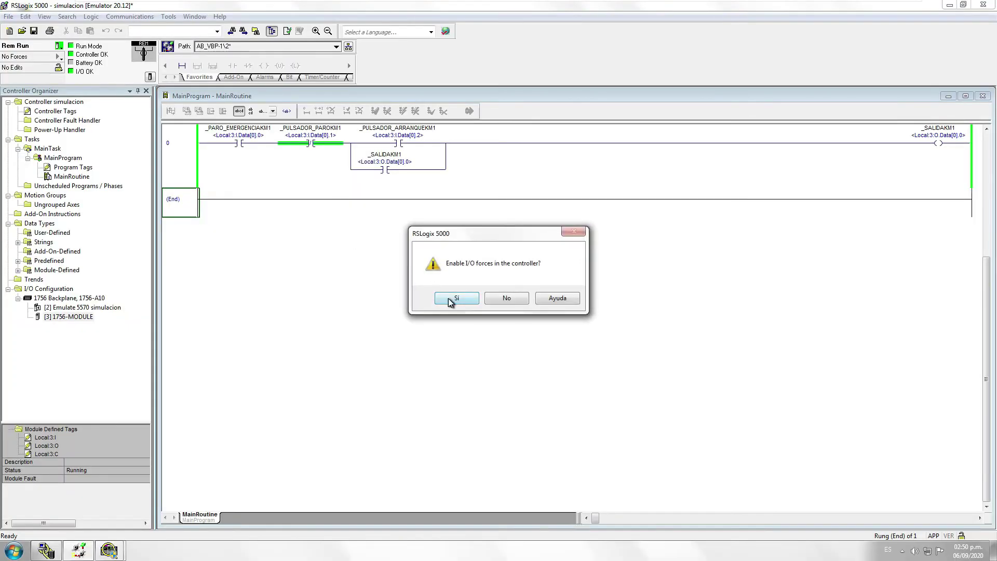
{"action": "left_click", "coordinate": [448, 299]}
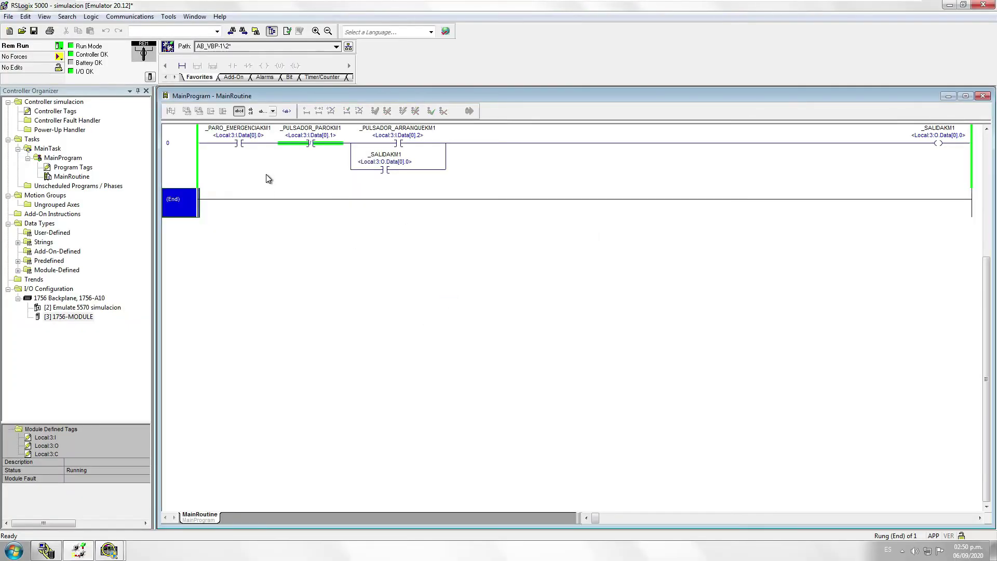
Force the _PARO_EMERGENCIAKM1 contact on rung 0 to ON
{"action": "left_click", "coordinate": [241, 144]}
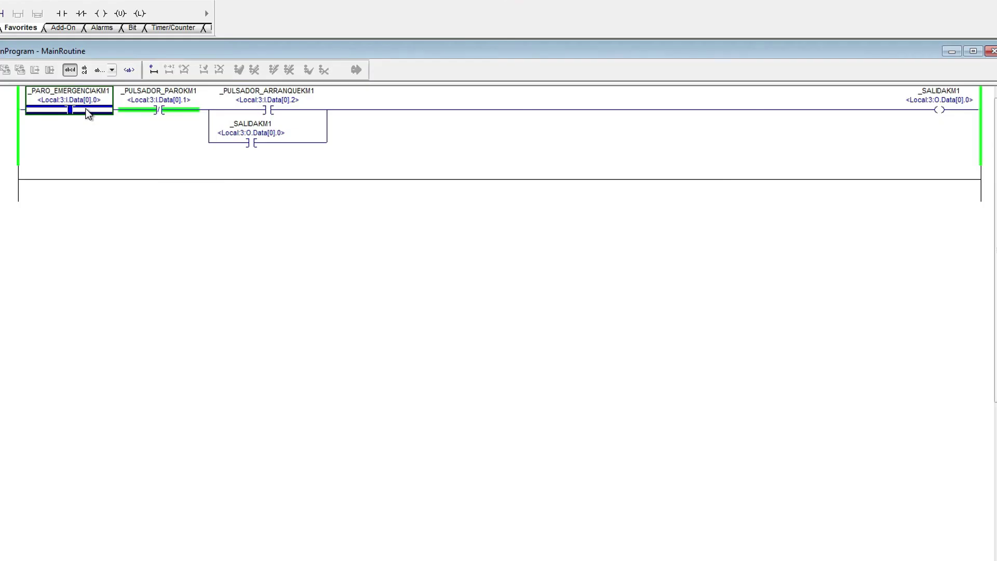
{"action": "right_click", "coordinate": [88, 114]}
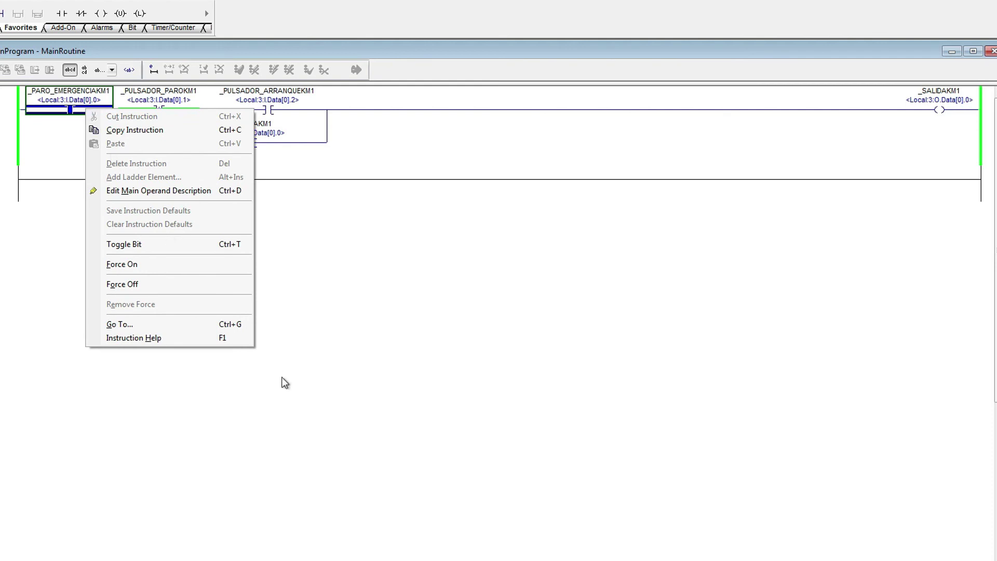
{"action": "left_click", "coordinate": [186, 262]}
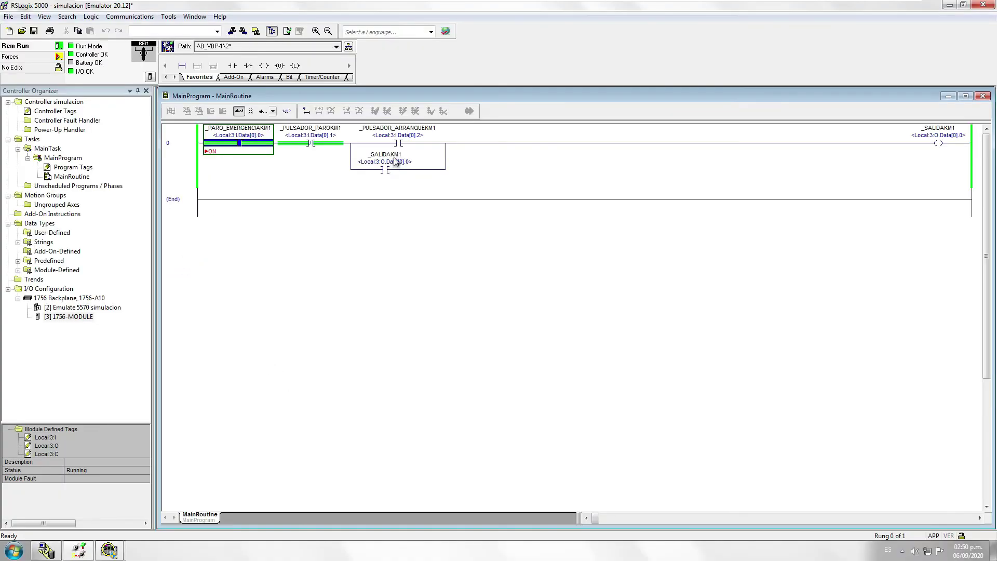
Simulate a start pulse by forcing the _PULSADOR_ARRANQUEKM1 contact ON and back to OFF
{"action": "left_click", "coordinate": [398, 145]}
{"action": "right_click", "coordinate": [399, 145]}
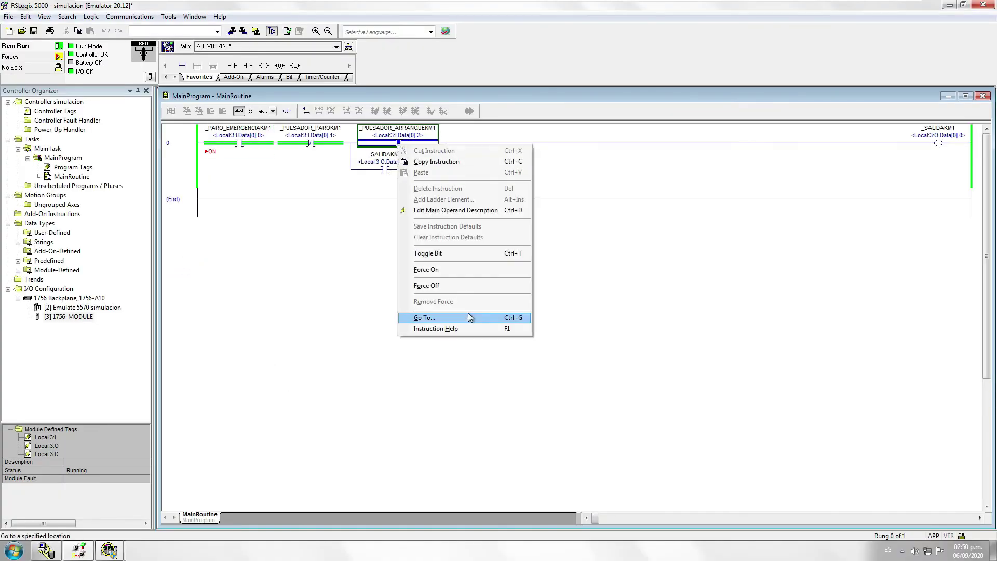
{"action": "left_click", "coordinate": [464, 270]}
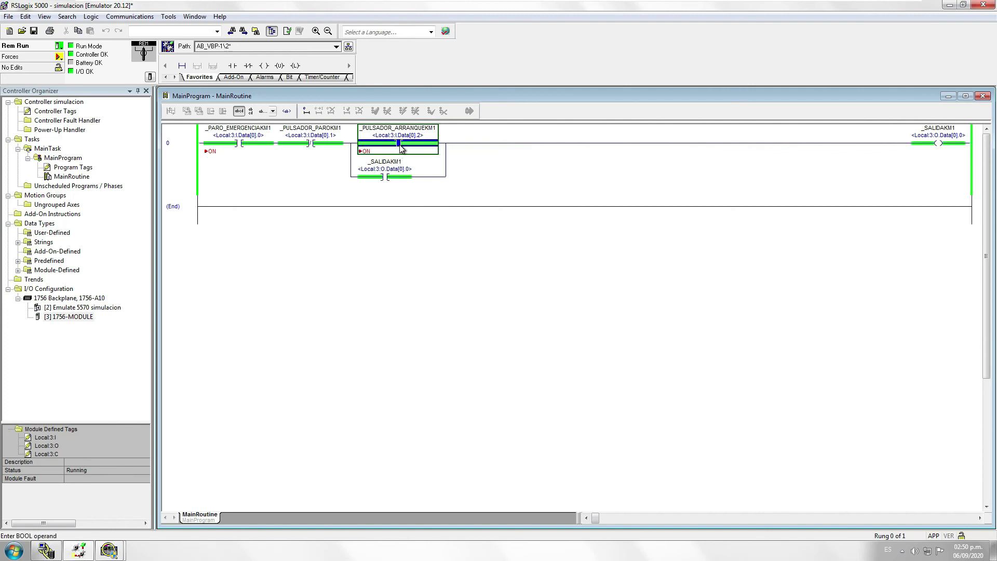
{"action": "right_click", "coordinate": [401, 149]}
{"action": "left_click", "coordinate": [507, 286]}
Test the stop condition by forcing _PULSADOR_PAROKM1 ON and, with it held, forcing _PULSADOR_ARRANQUEKM1 ON
{"action": "right_click", "coordinate": [310, 143]}
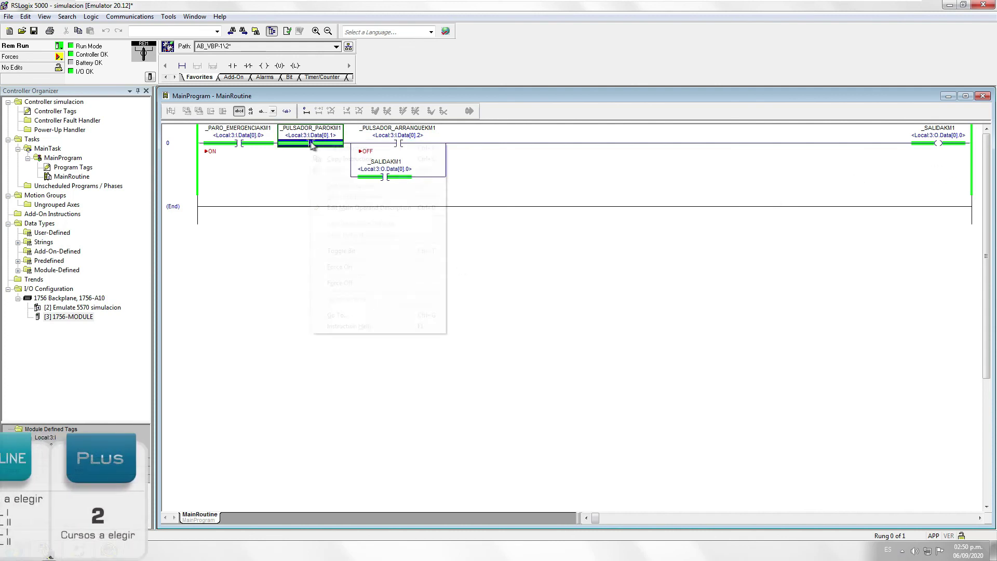
{"action": "left_click", "coordinate": [379, 266]}
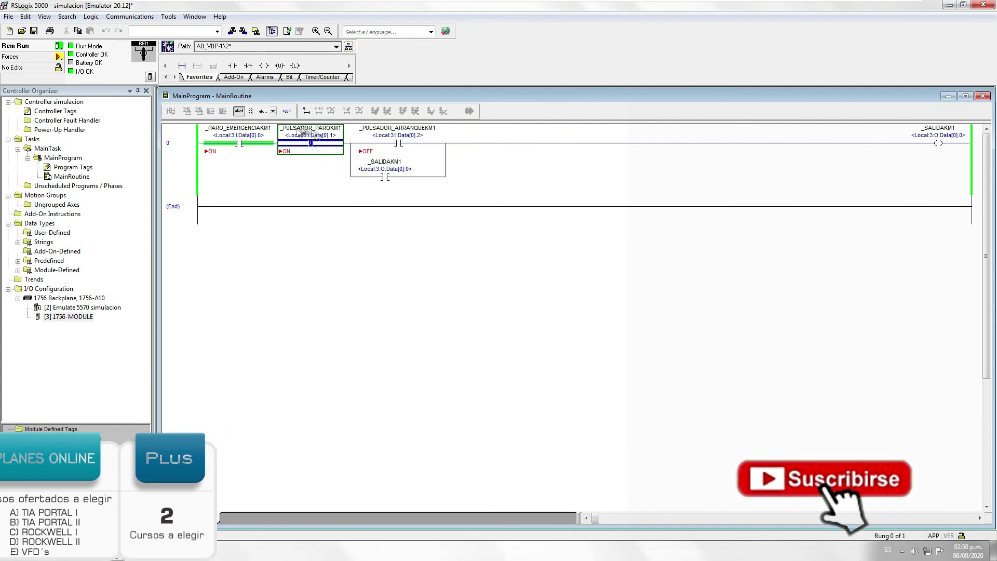
{"action": "left_click", "coordinate": [400, 145]}
{"action": "right_click", "coordinate": [400, 145]}
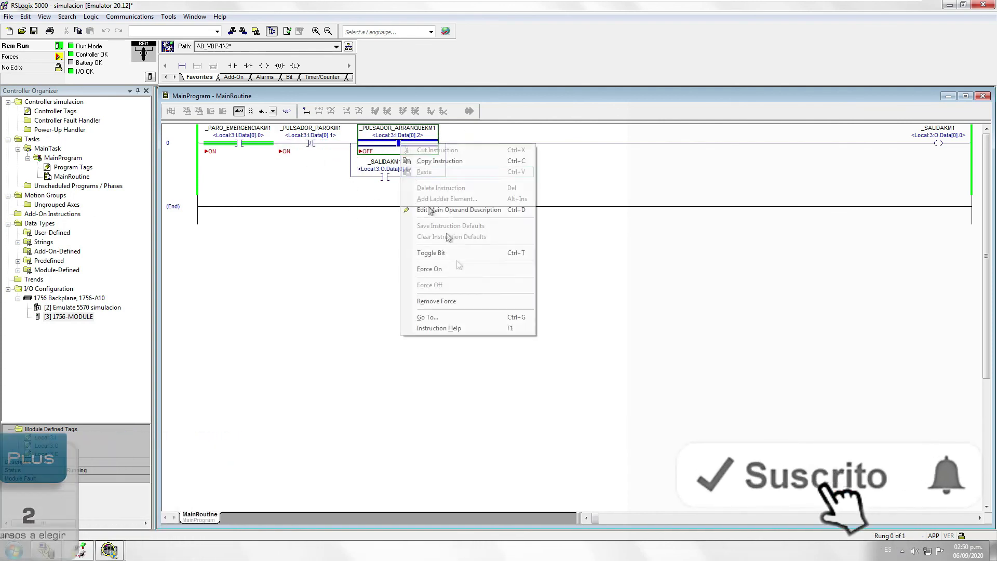
{"action": "left_click", "coordinate": [459, 270]}
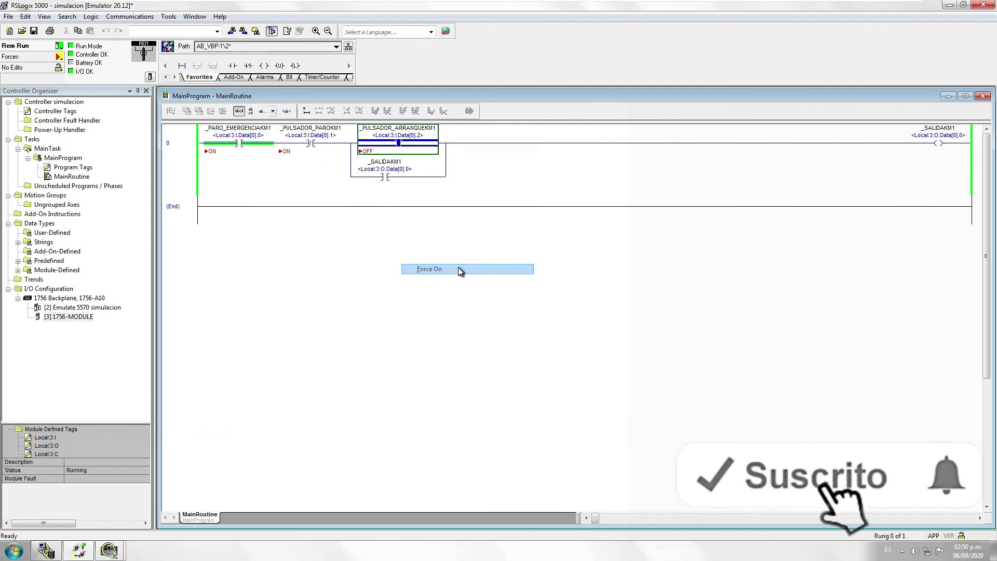
Select the _SALIDAKM1 output coil on rung 0 and minimize the program window to the desktop
{"action": "left_click", "coordinate": [937, 145]}
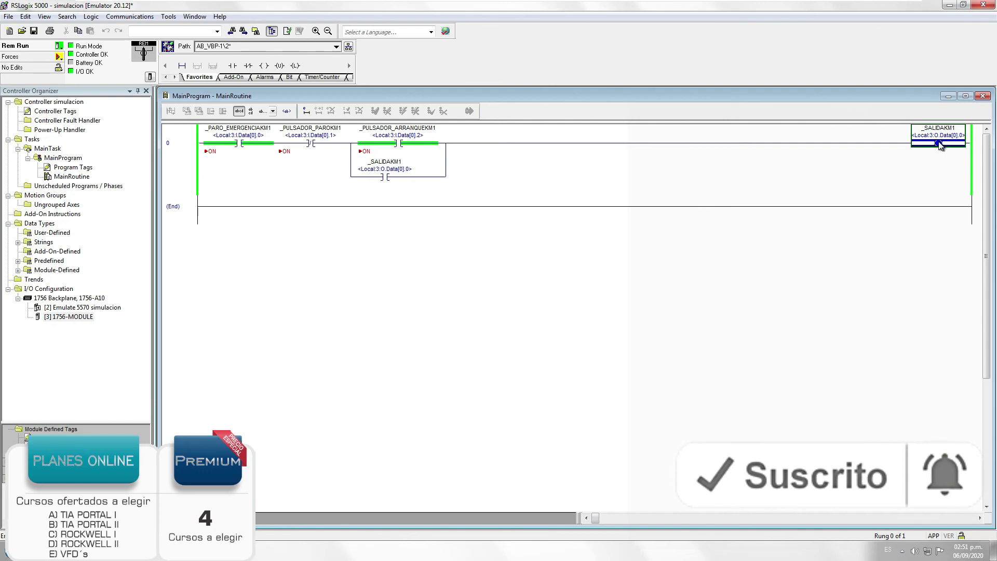
{"action": "left_click", "coordinate": [949, 5]}
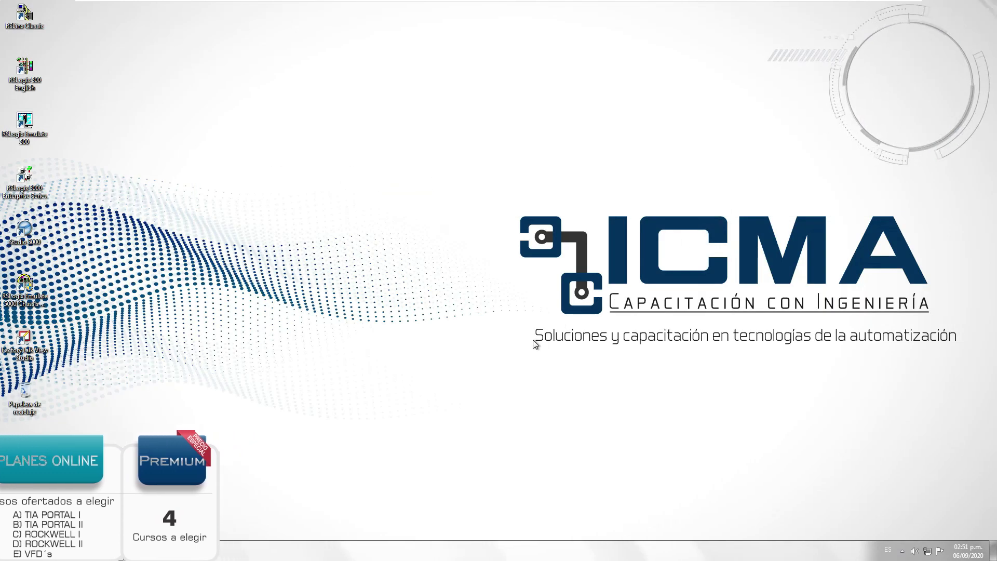